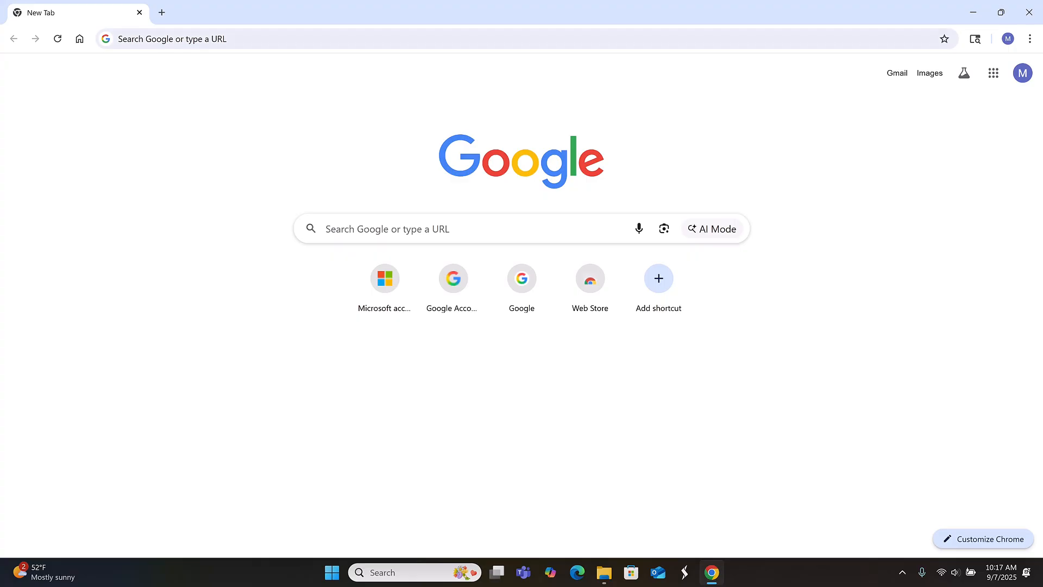
Go to account.microsoft.com in Chrome and bring up its Sign in page.
{"action": "left_click", "coordinate": [172, 39]}
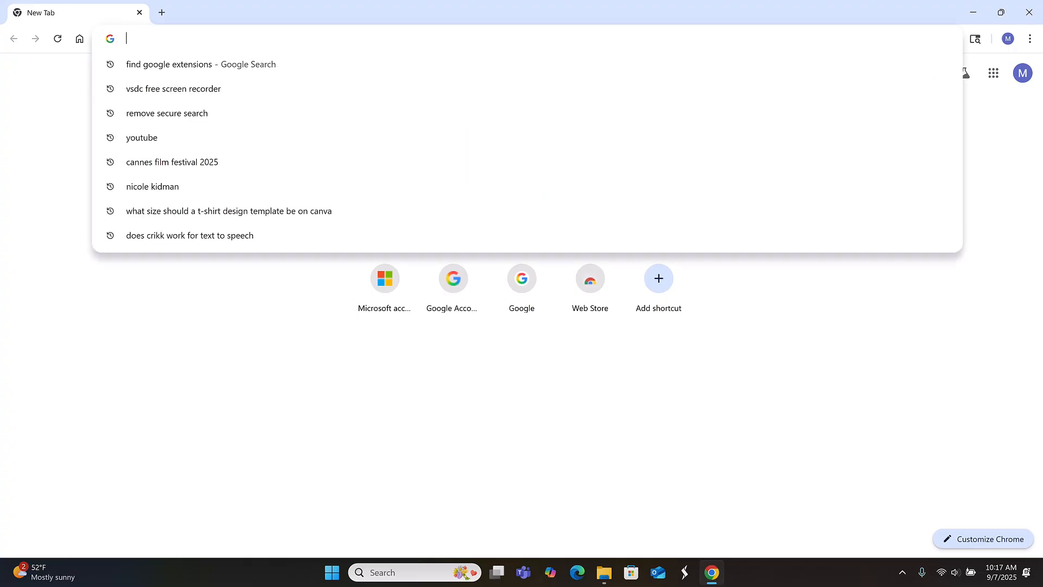
{"action": "type", "text": "account.microsoft.com"}
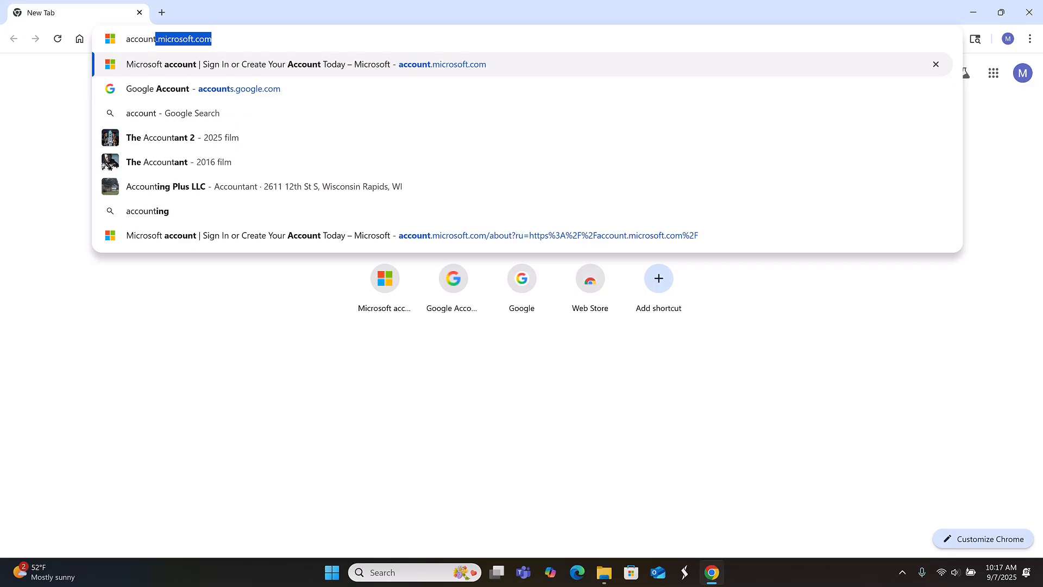
{"action": "key", "text": "Right"}
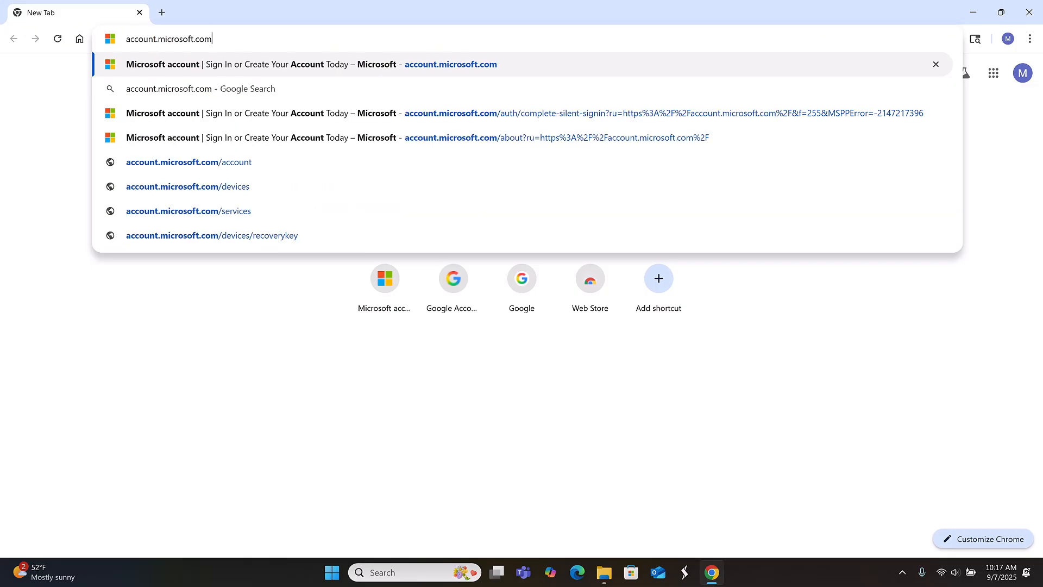
{"action": "key", "text": "Return"}
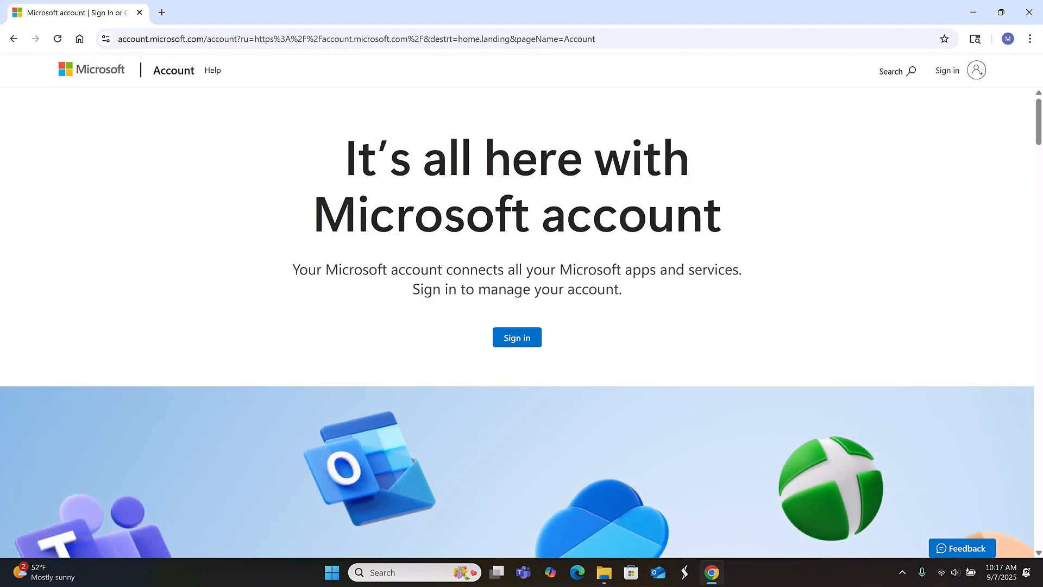
{"action": "left_click", "coordinate": [516, 338]}
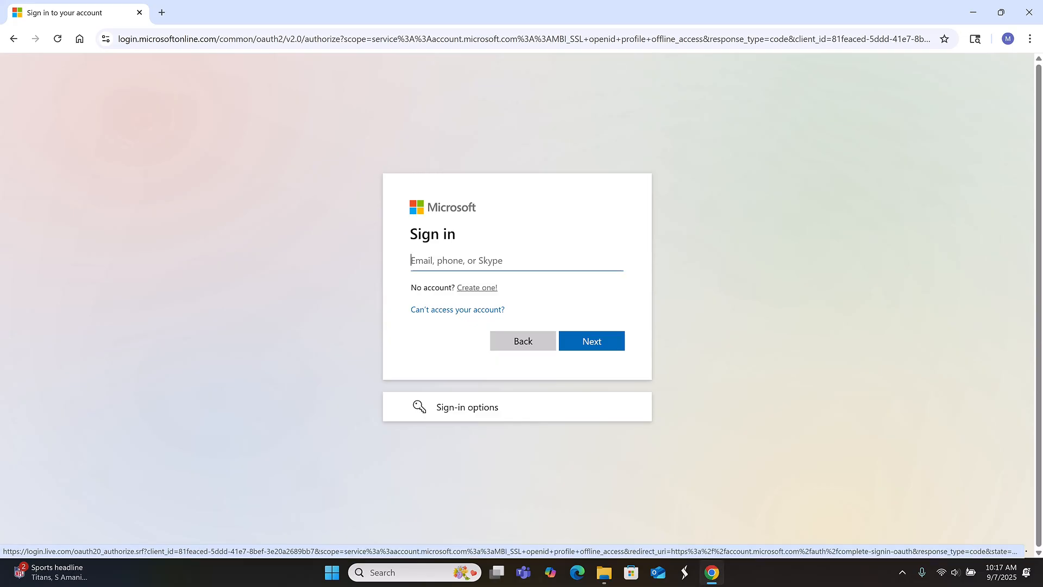
Choose to create a new account and submit the user's e-mail address.
{"action": "left_click", "coordinate": [477, 288]}
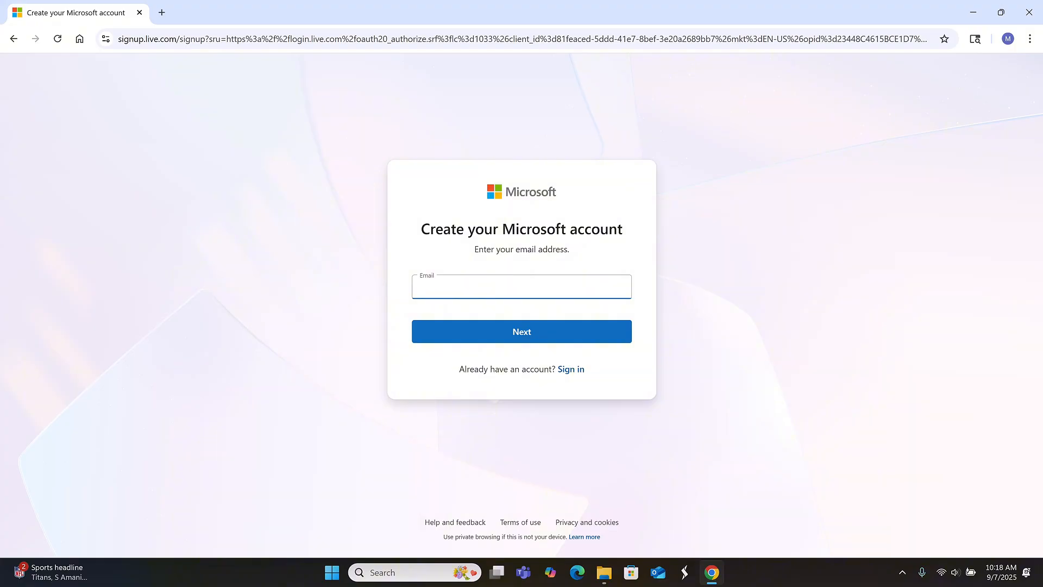
{"action": "key", "text": "Return"}
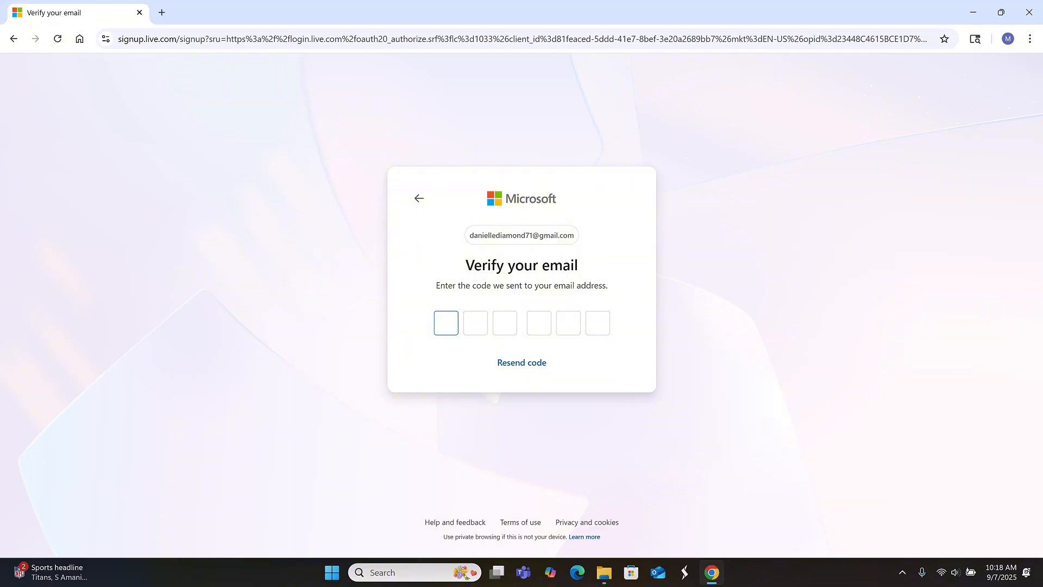
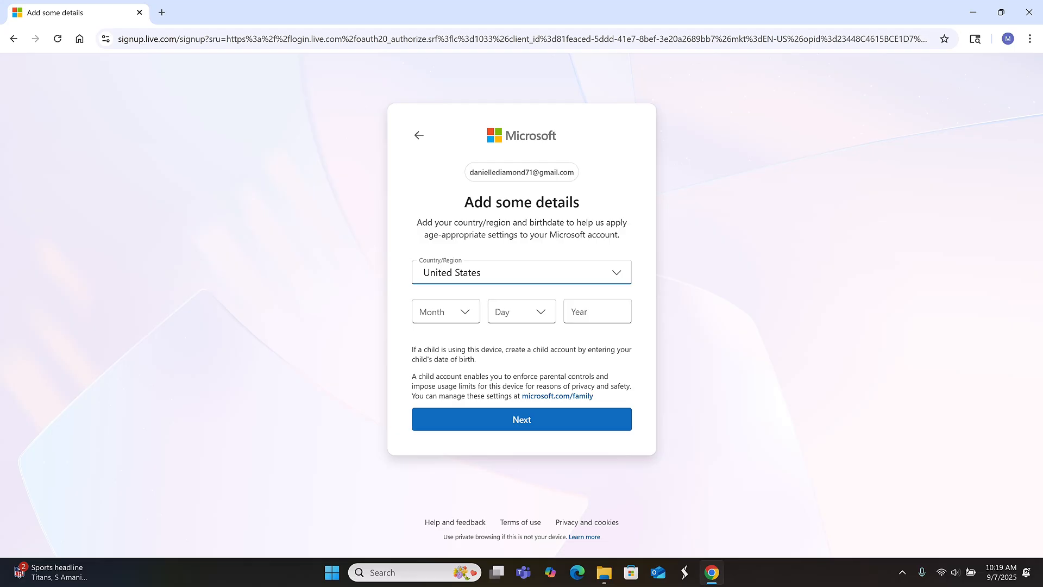
{"action": "left_click", "coordinate": [448, 312]}
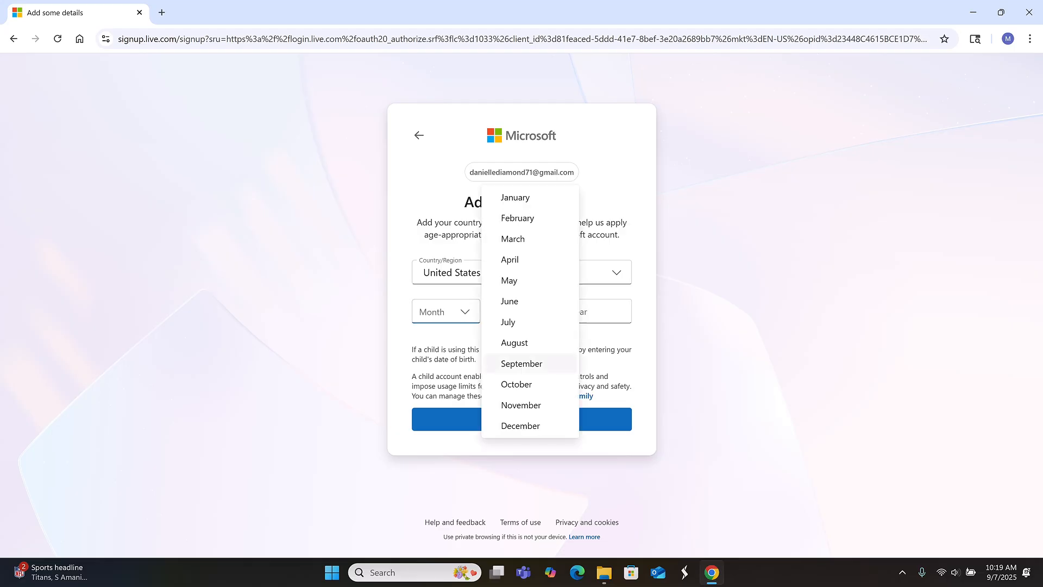
{"action": "key", "text": "Return"}
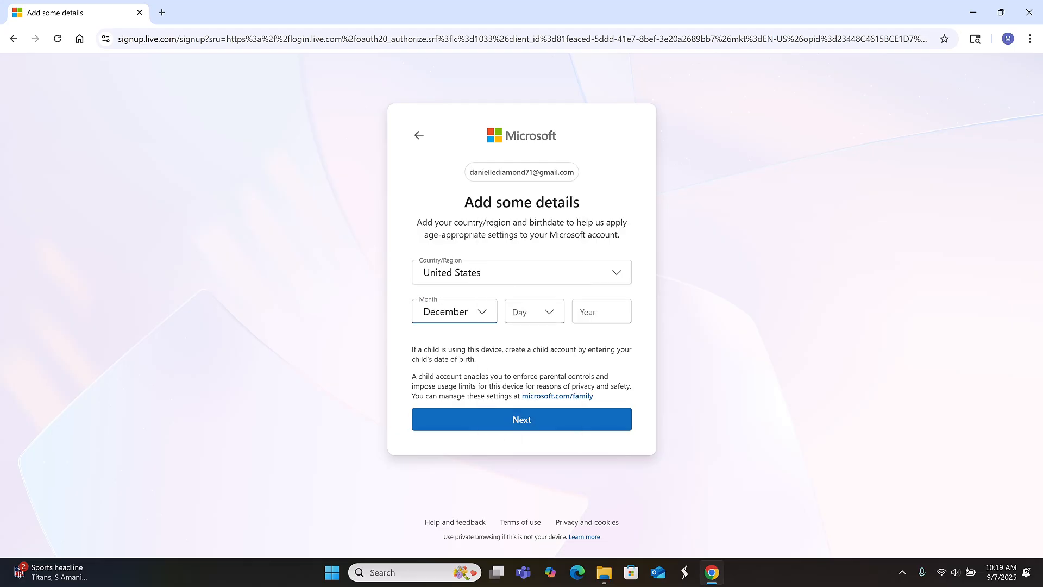
{"action": "left_click", "coordinate": [534, 312]}
{"action": "left_click", "coordinate": [603, 264]}
{"action": "left_click", "coordinate": [602, 312]}
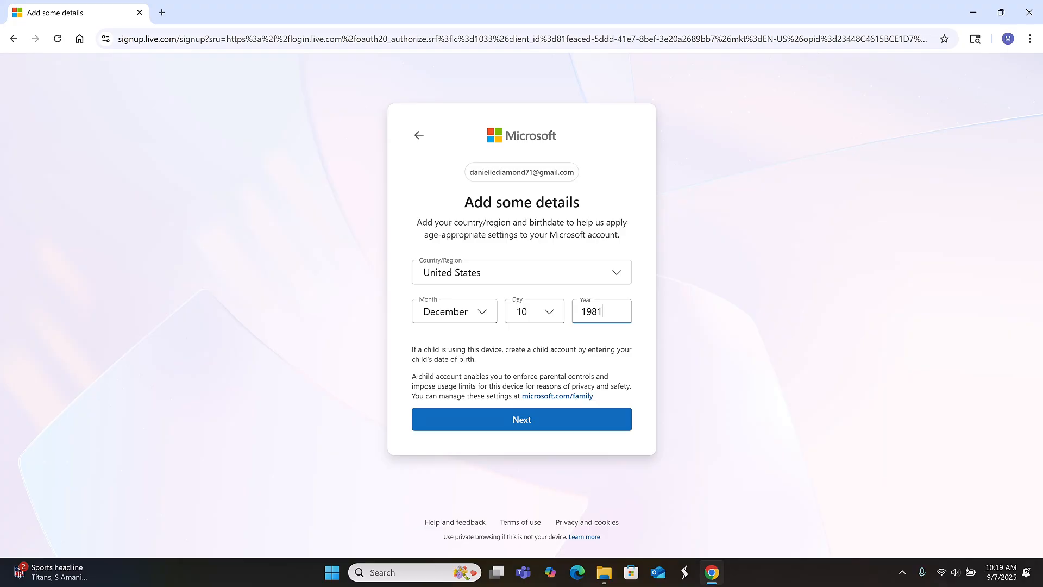
{"action": "key", "text": "Return"}
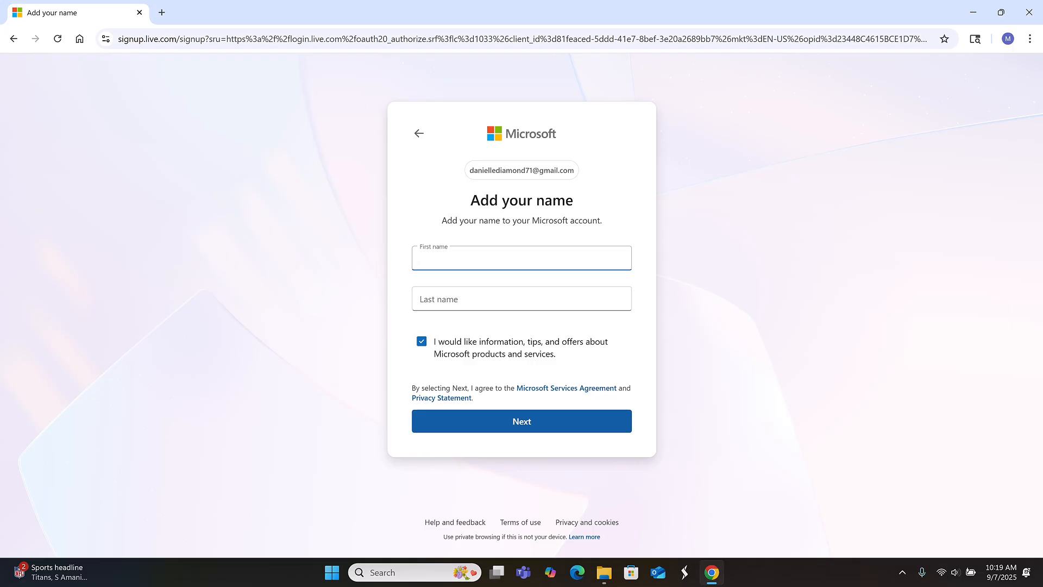
Fill in the user's first and last name and opt out of marketing offers.
{"action": "key", "text": "Tab"}
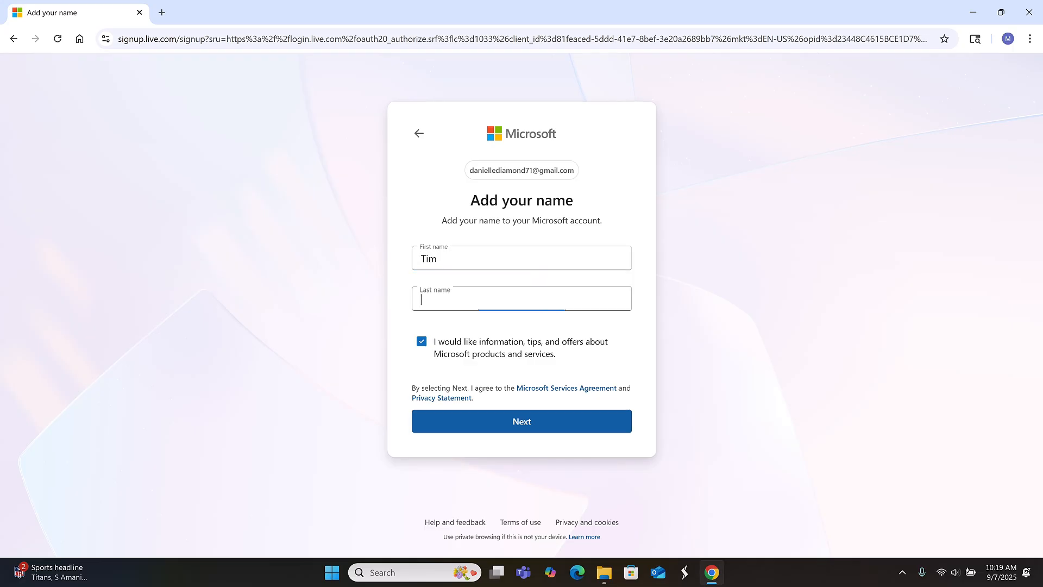
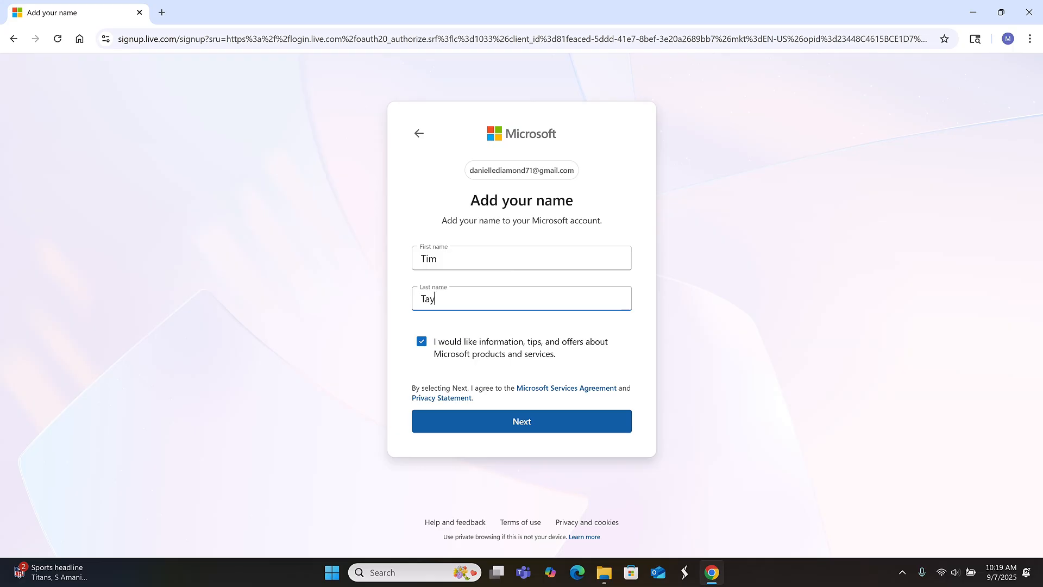
{"action": "key", "text": "Tab"}
{"action": "key", "text": "space"}
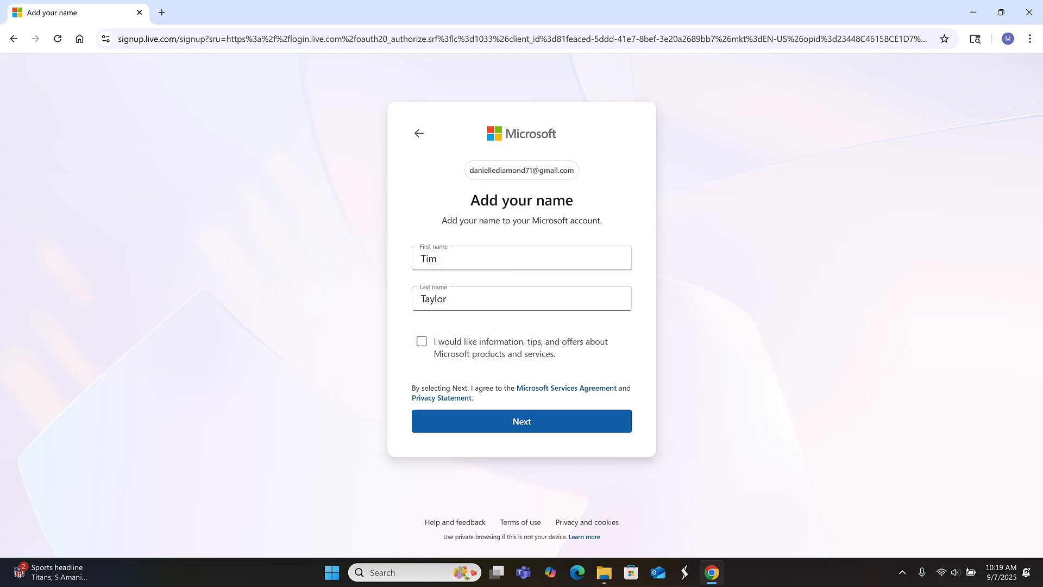
{"action": "key", "text": "Return"}
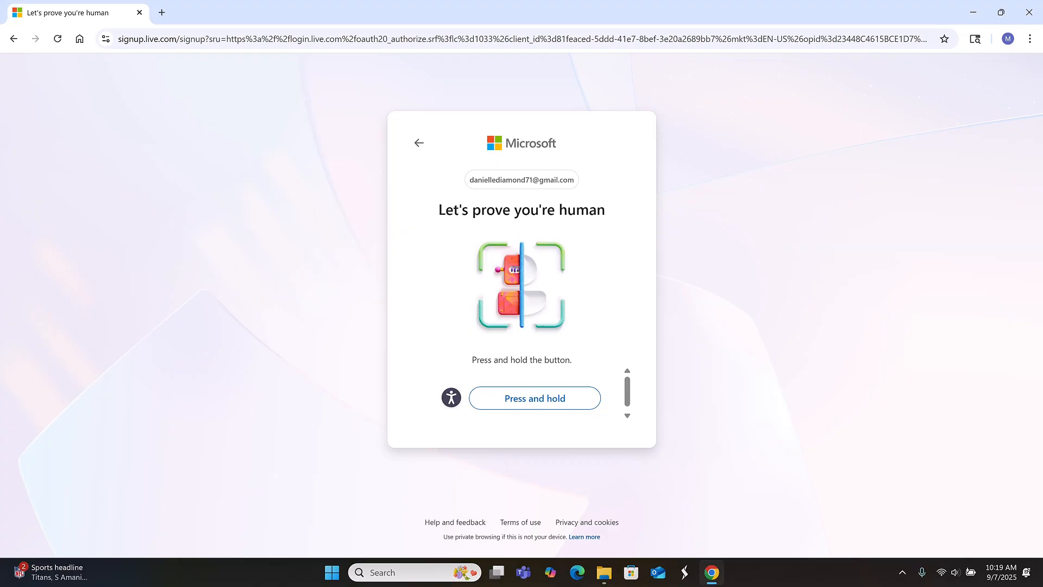
Pass the press-and-hold human check, retrying after dismissing a stray menu.
{"action": "left_click", "coordinate": [534, 399]}
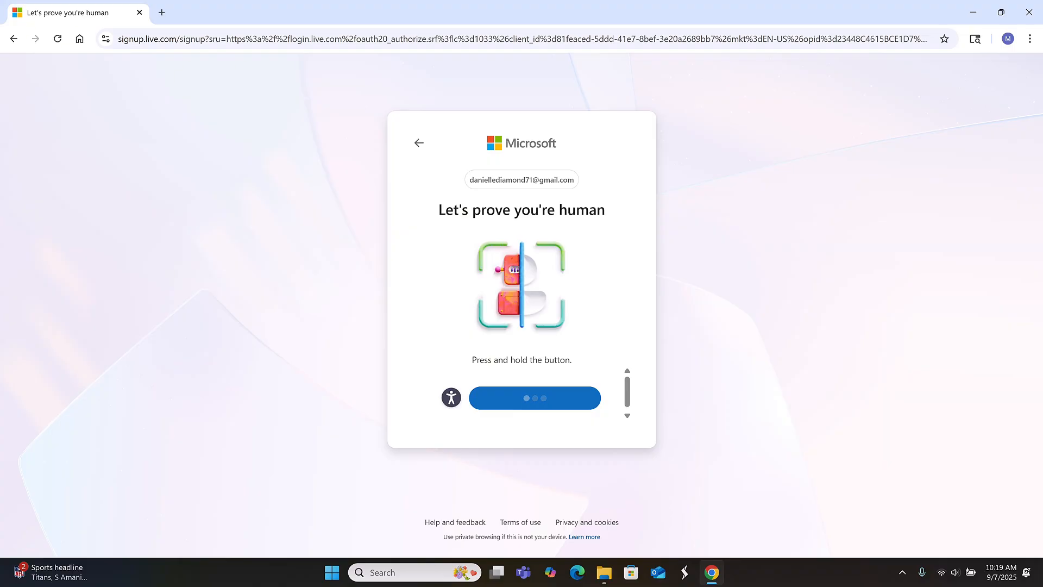
{"action": "right_click", "coordinate": [552, 82]}
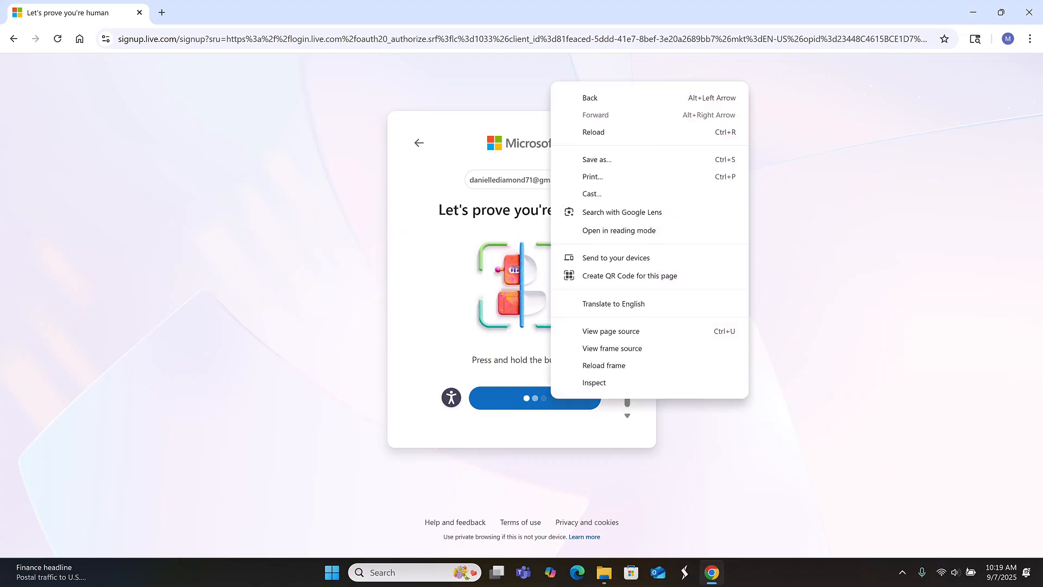
{"action": "key", "text": "Escape"}
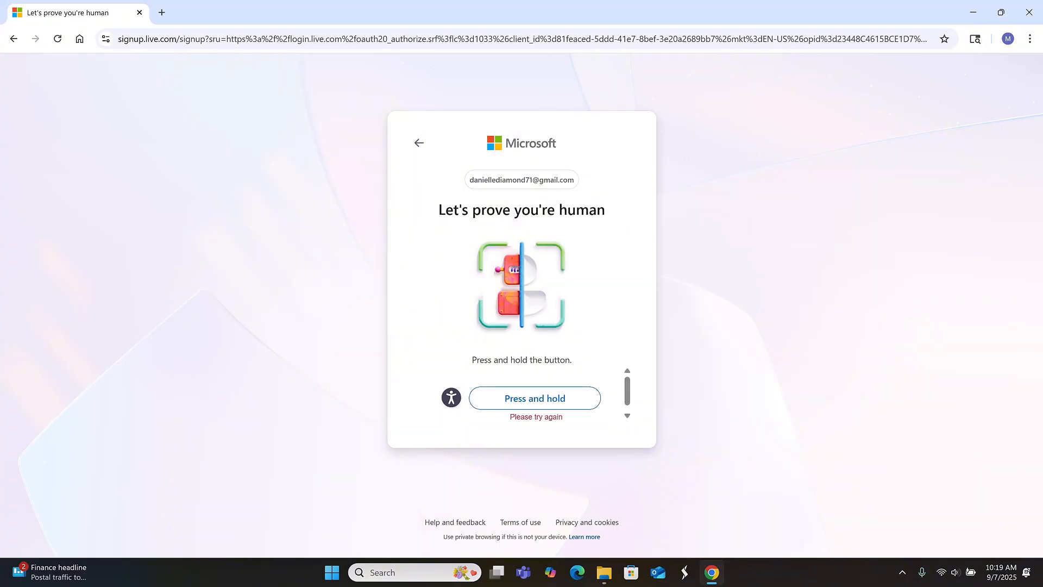
{"action": "left_click", "coordinate": [535, 399]}
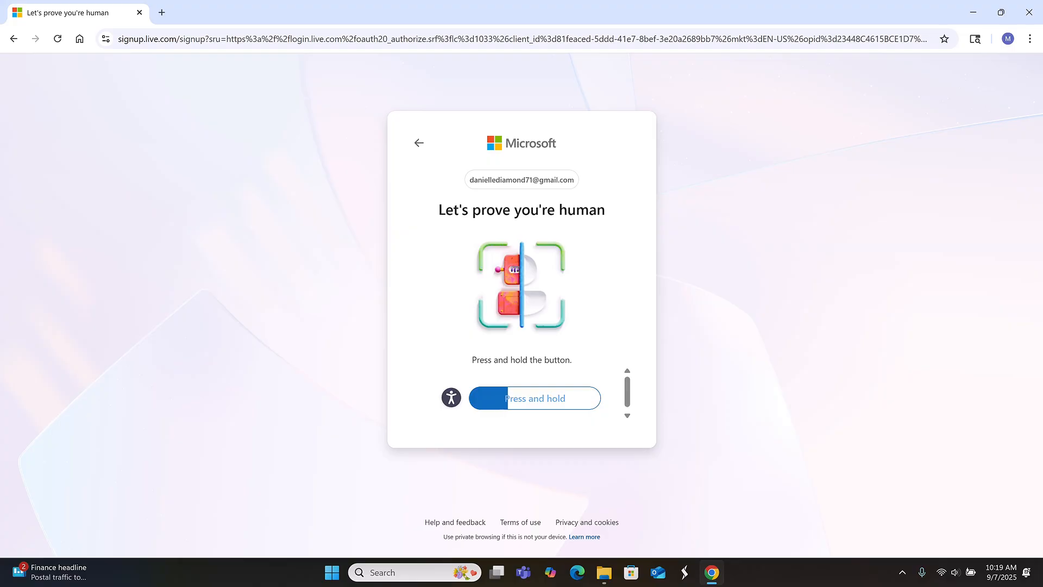
{"action": "left_click_drag", "start_coordinate": [535, 398], "coordinate": [535, 398]}
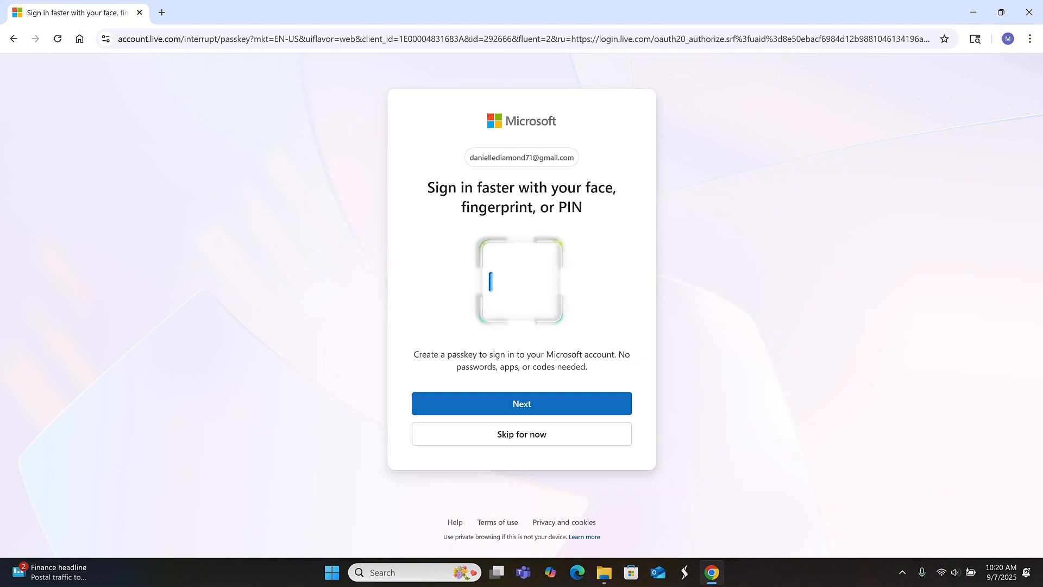
Skip the passkey offer and launch Excel from the Microsoft app launcher.
{"action": "left_click", "coordinate": [521, 434]}
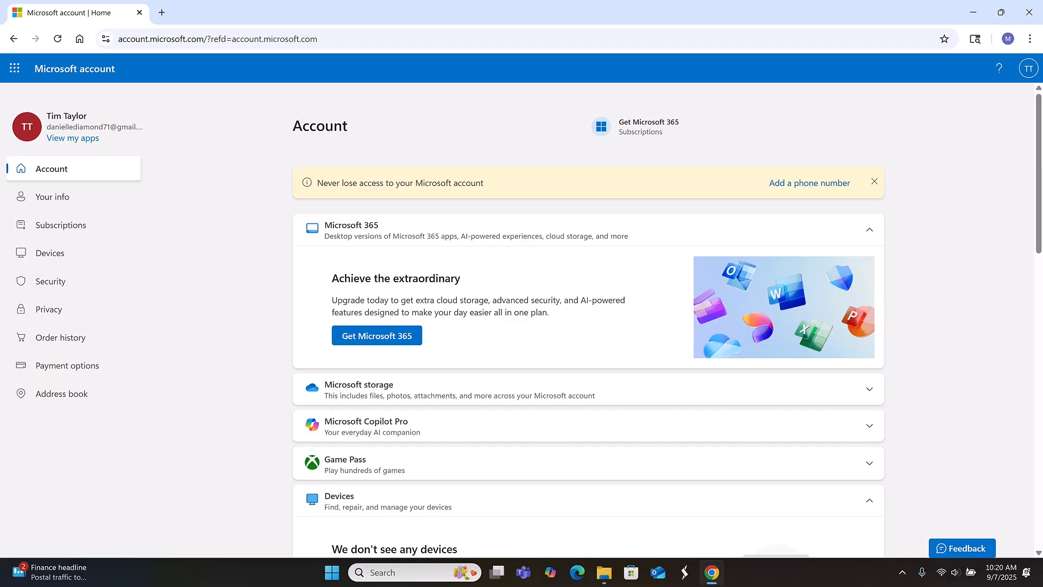
{"action": "left_click", "coordinate": [14, 68]}
{"action": "left_click", "coordinate": [40, 204]}
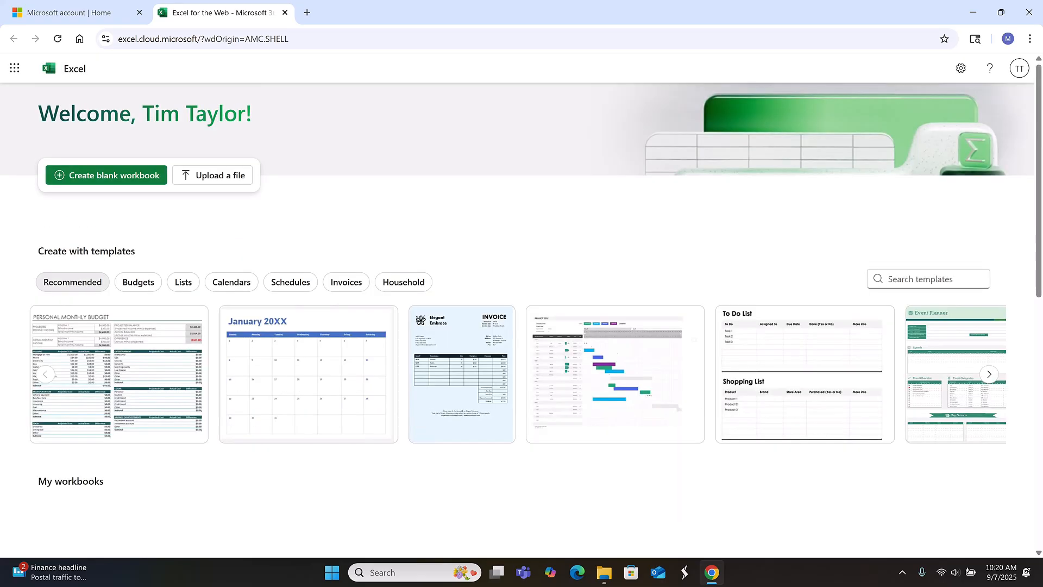
Create a blank workbook and show its File Name and location details.
{"action": "left_click", "coordinate": [106, 175]}
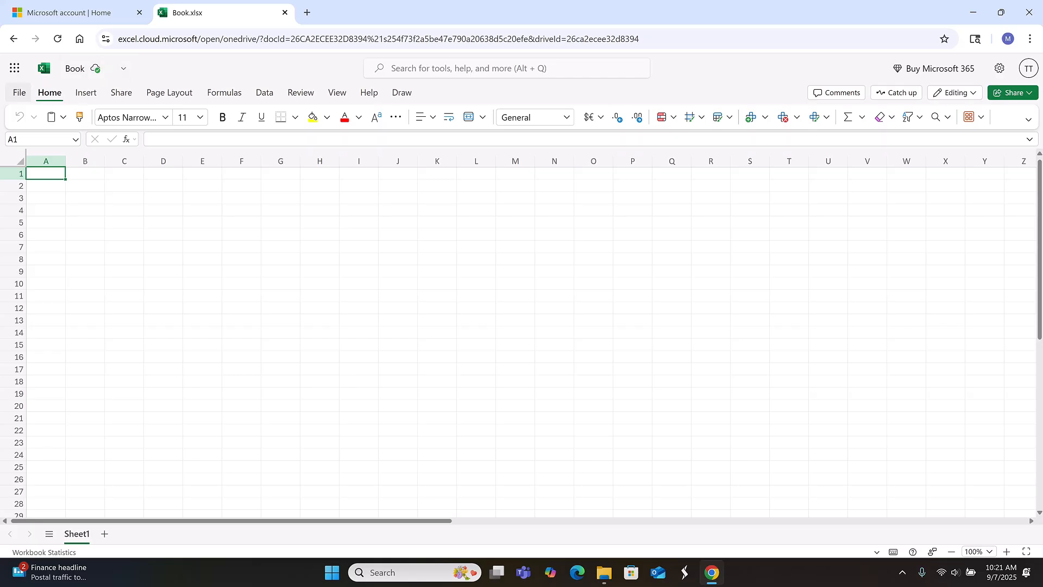
{"action": "left_click", "coordinate": [18, 92]}
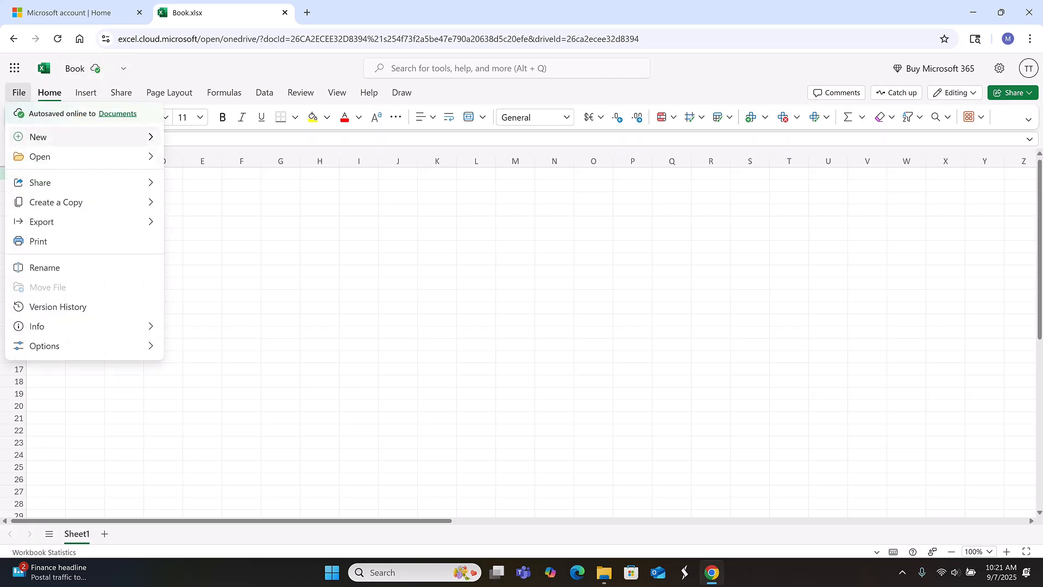
{"action": "mouse_move", "coordinate": [41, 137]}
{"action": "left_click", "coordinate": [215, 140]}
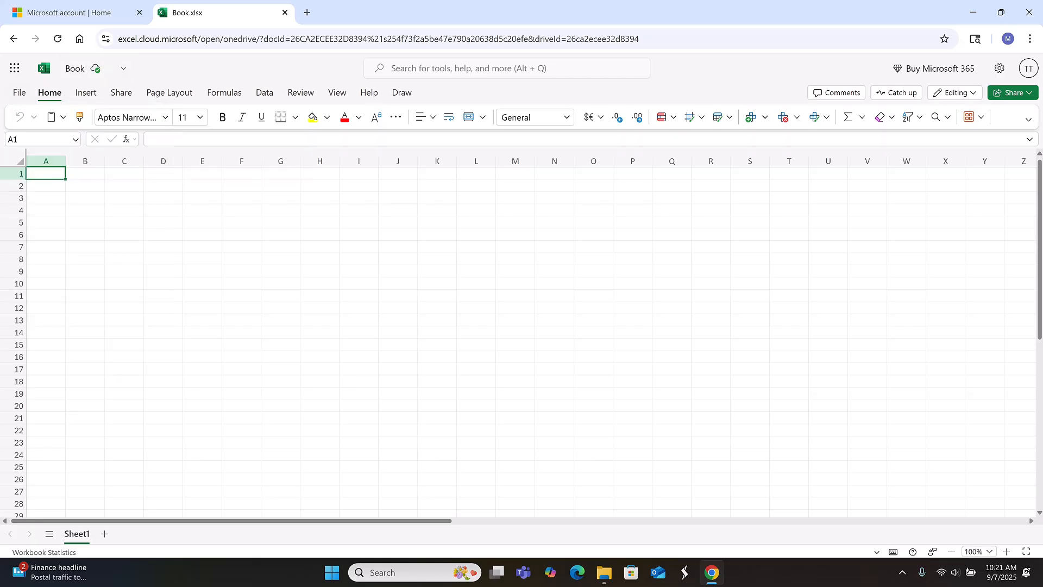
{"action": "left_click", "coordinate": [21, 93]}
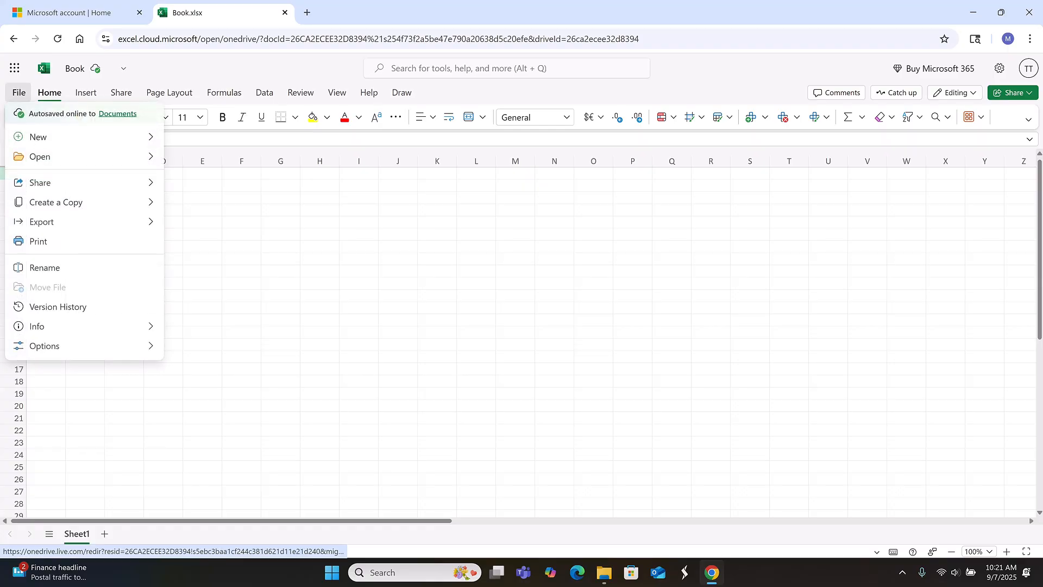
{"action": "left_click", "coordinate": [204, 218]}
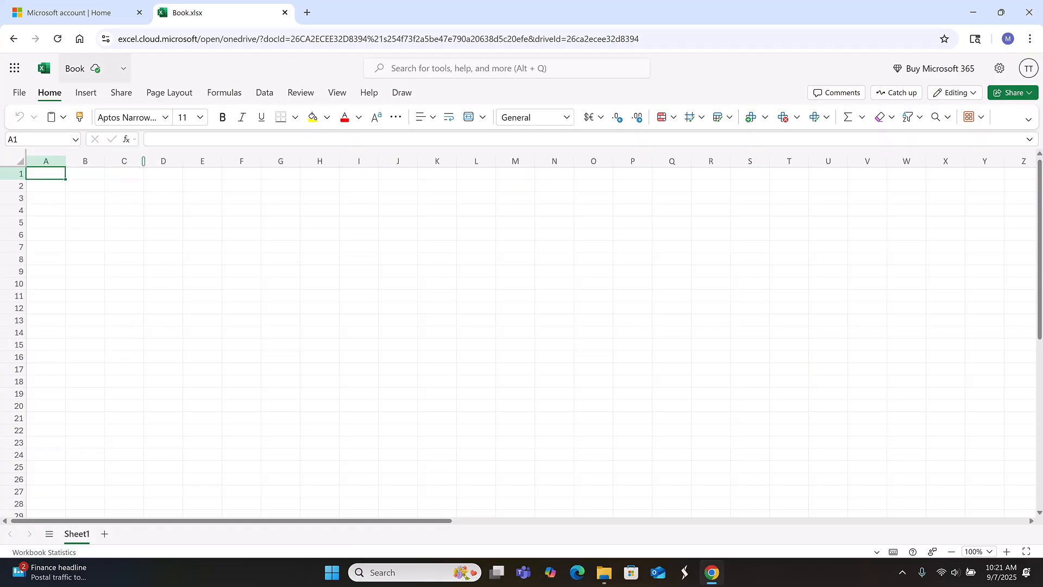
{"action": "left_click", "coordinate": [81, 68]}
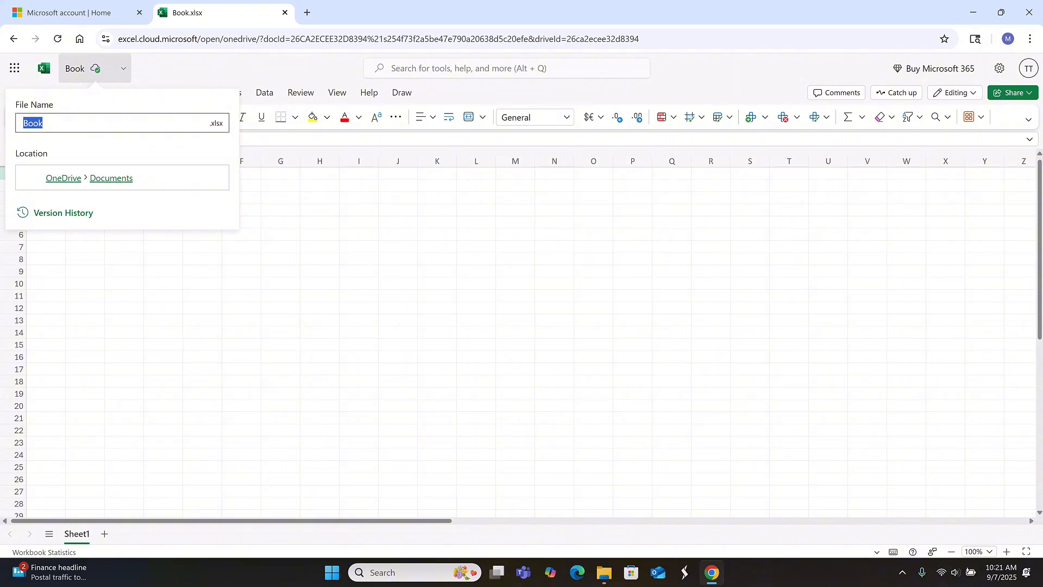
Name the workbook 'Bookkeeping 2025'.
{"action": "type", "text": "Bookkeeping 2025"}
{"action": "key", "text": "Return"}
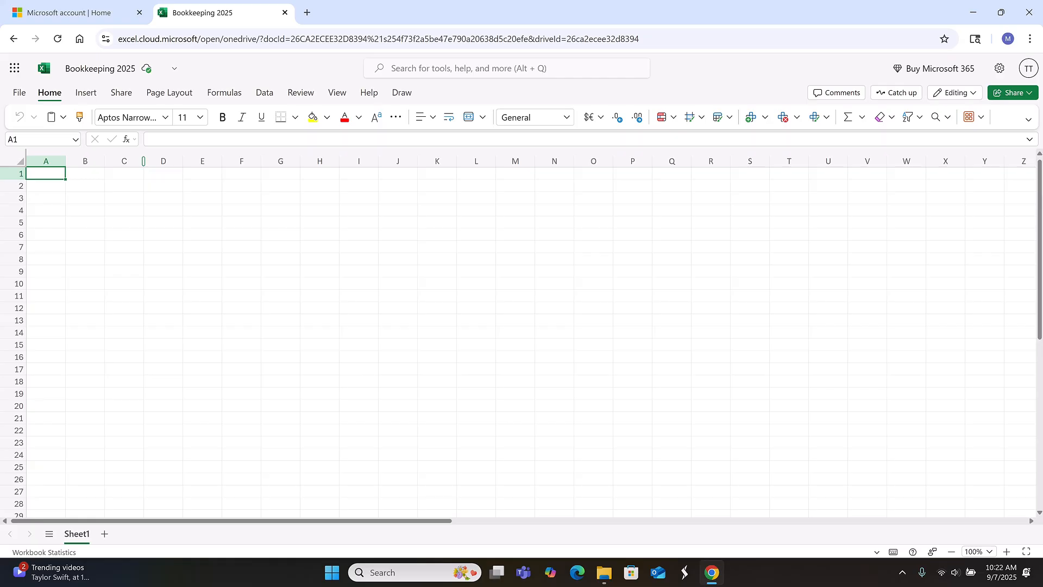
Enter headers Dare, Description, Income and Expenses in A1 through D1.
{"action": "type", "text": "Dare"}
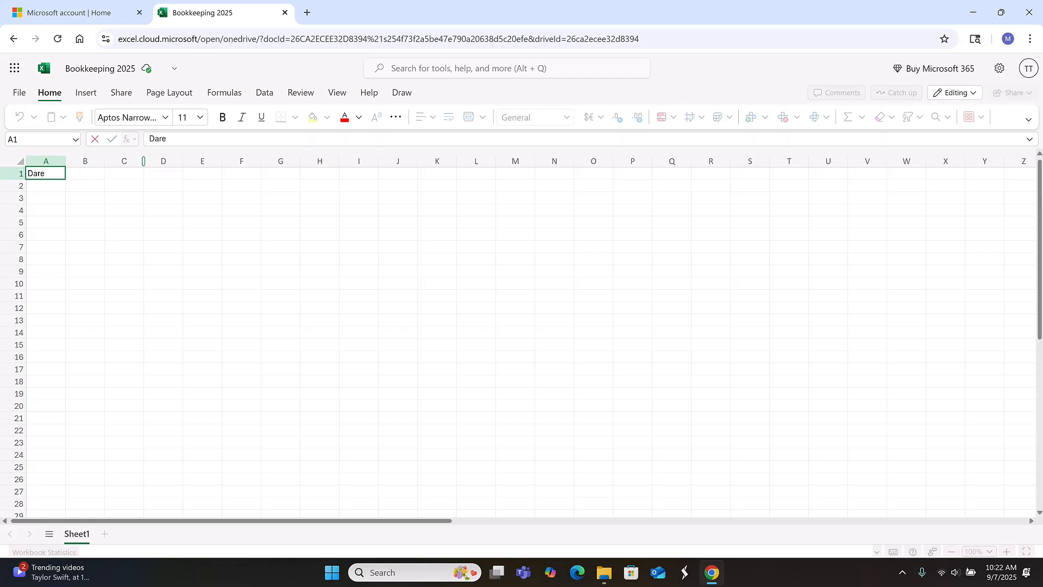
{"action": "key", "text": "Tab"}
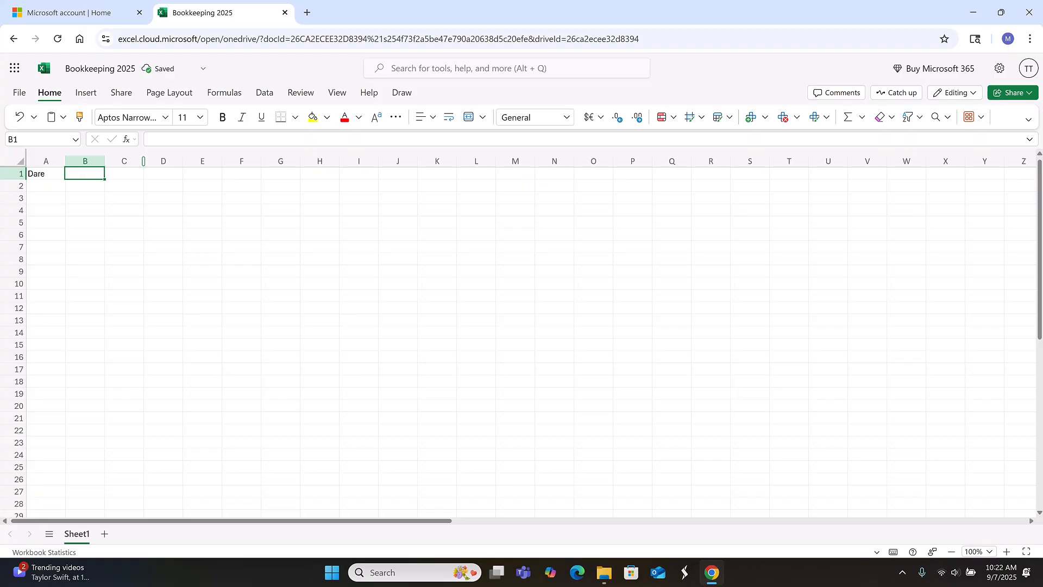
{"action": "type", "text": "Des"}
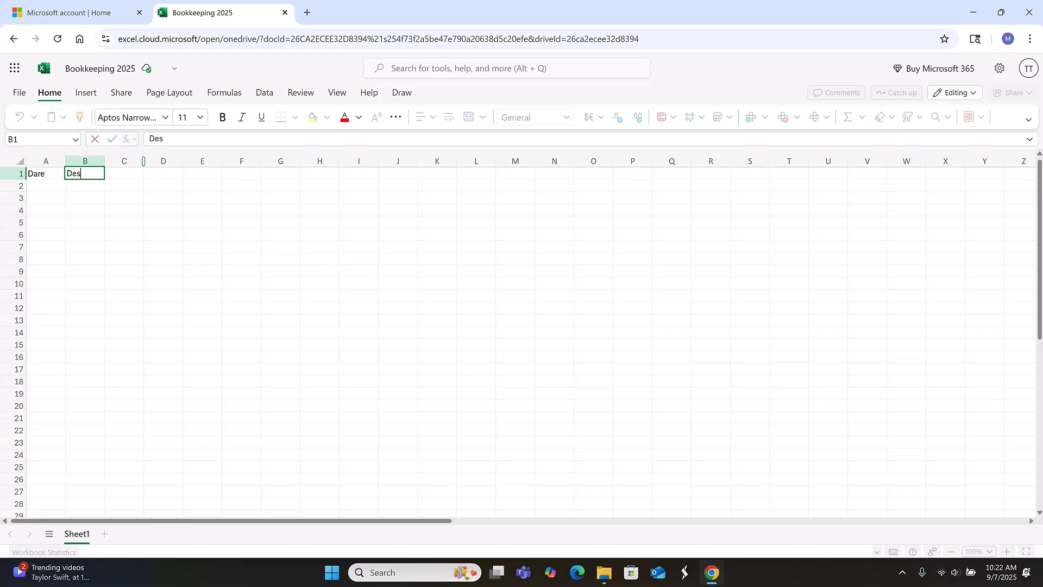
{"action": "type", "text": "cription"}
{"action": "key", "text": "Tab"}
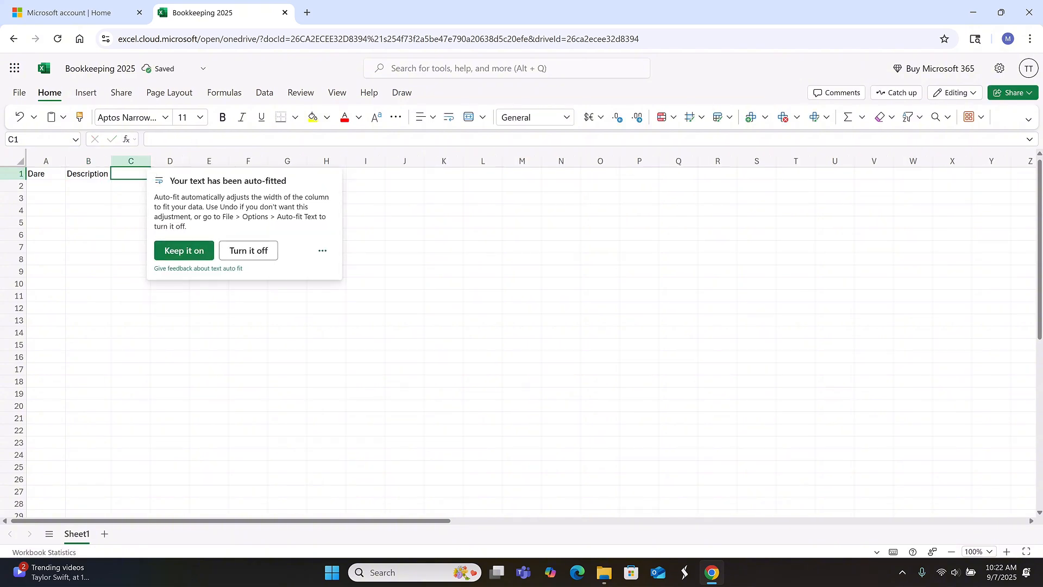
{"action": "type", "text": "Income"}
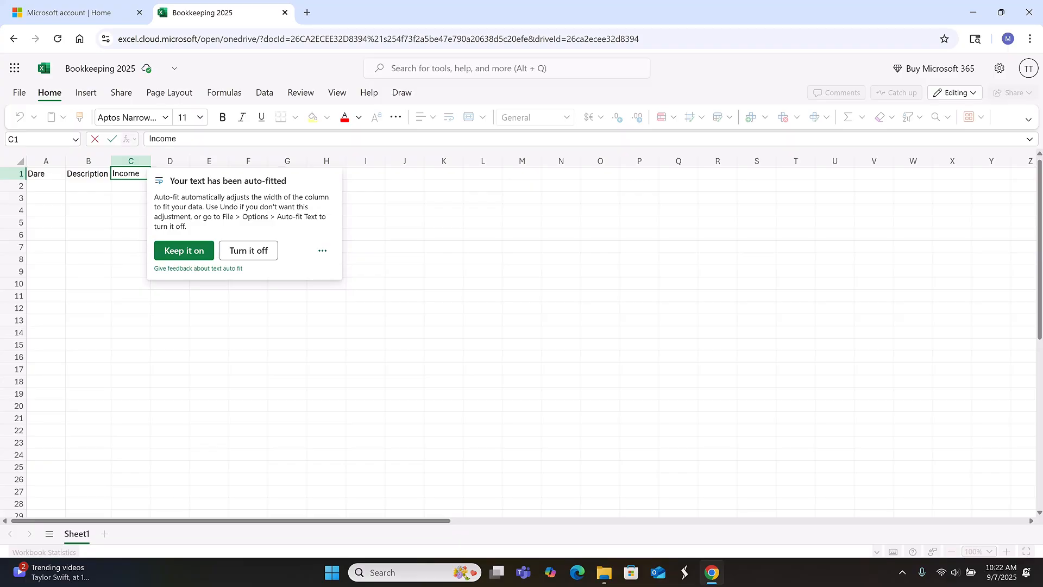
{"action": "key", "text": "Tab"}
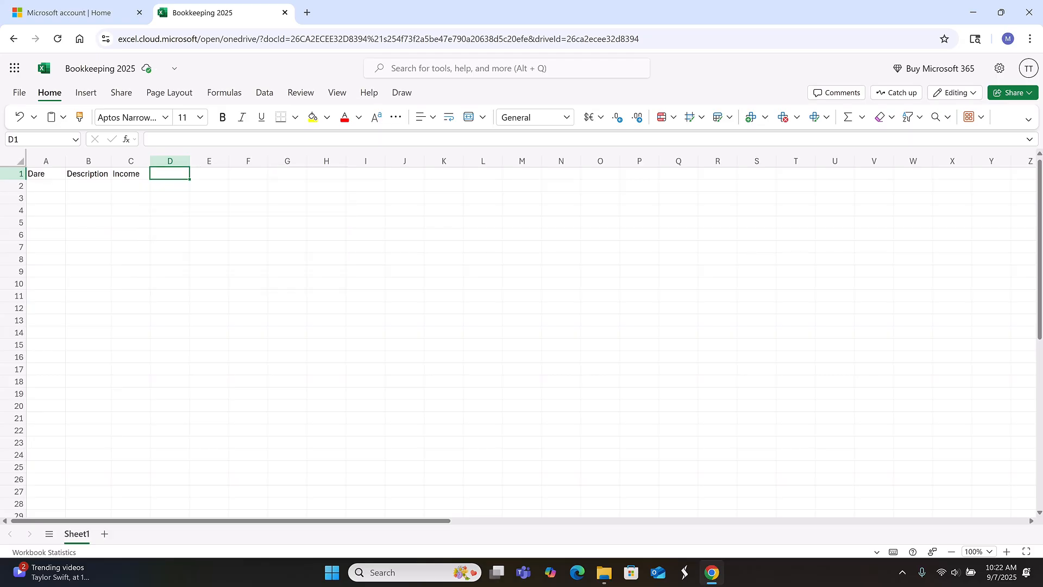
{"action": "type", "text": "Expenses"}
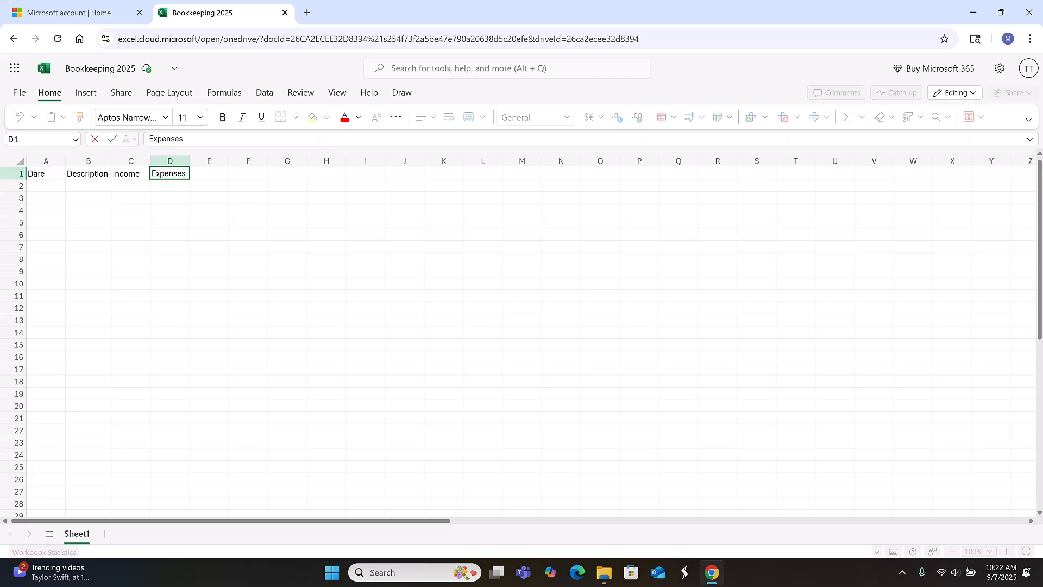
{"action": "key", "text": "Tab"}
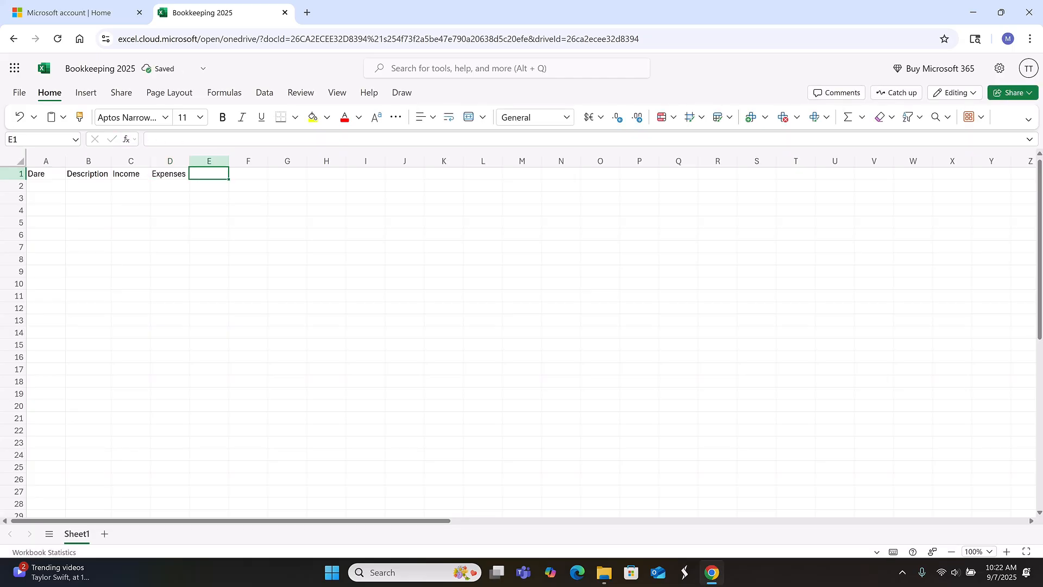
Enter headers Balance, Category and Notes in E1 through G1.
{"action": "type", "text": "Balanc"}
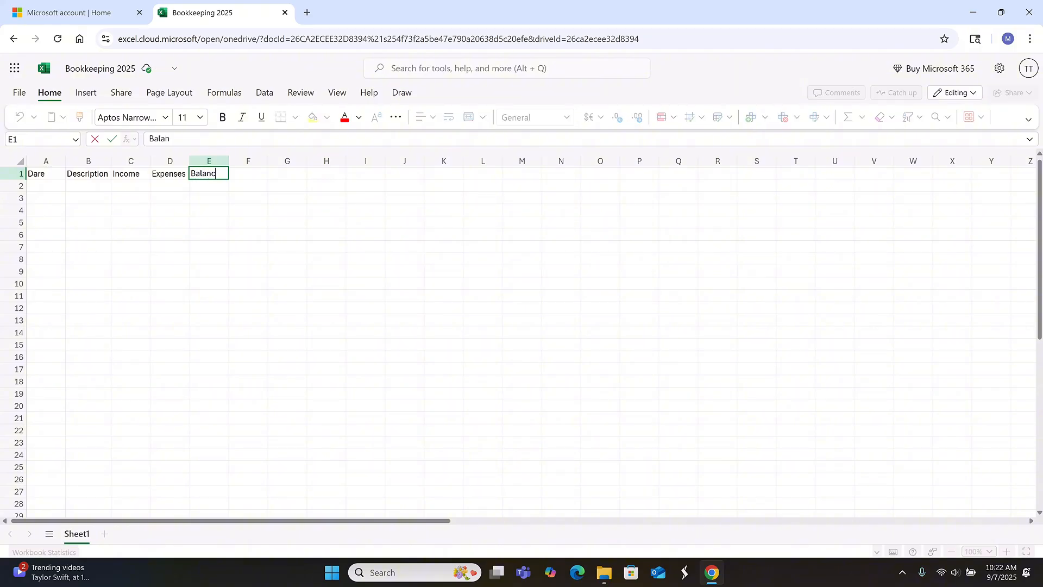
{"action": "type", "text": "e"}
{"action": "key", "text": "Tab"}
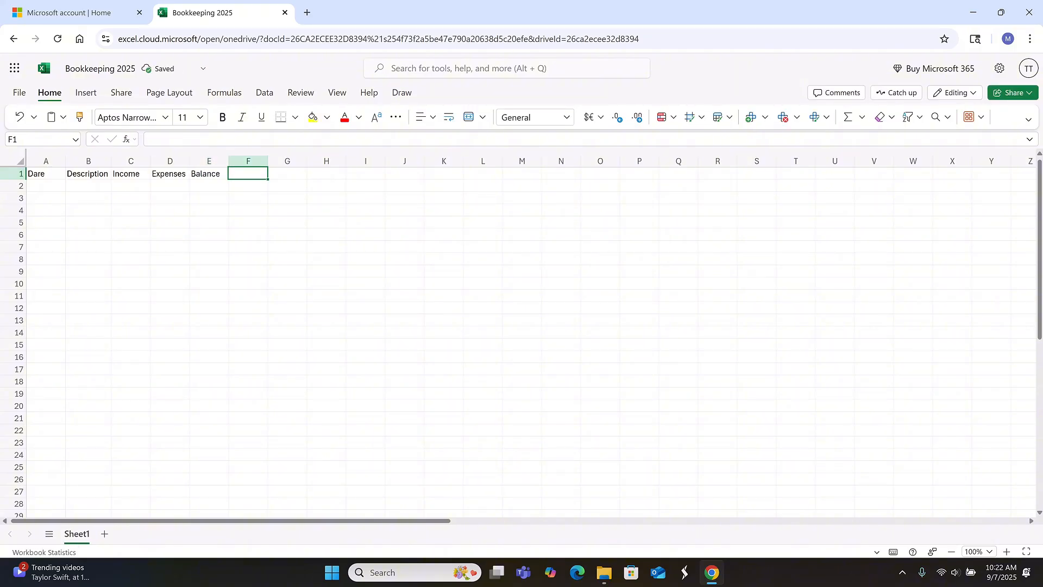
{"action": "type", "text": "Categ"}
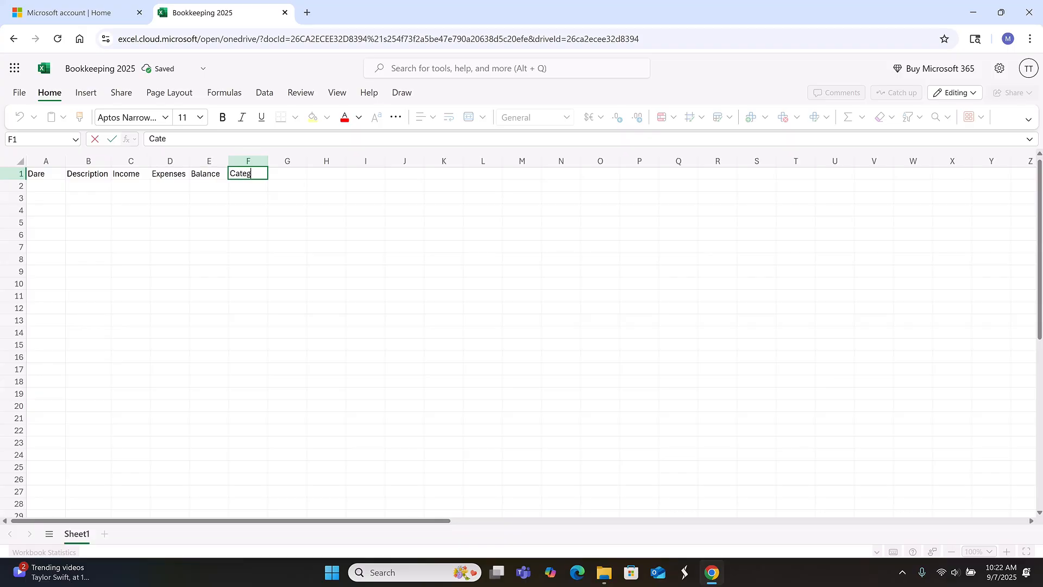
{"action": "type", "text": "ory"}
{"action": "key", "text": "Tab"}
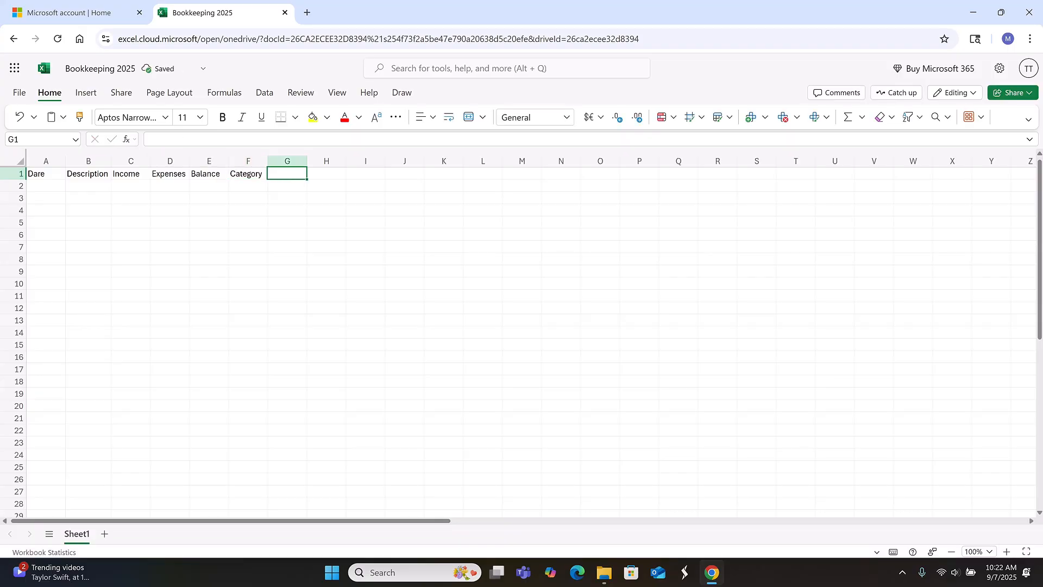
{"action": "type", "text": "Notes"}
{"action": "key", "text": "Return"}
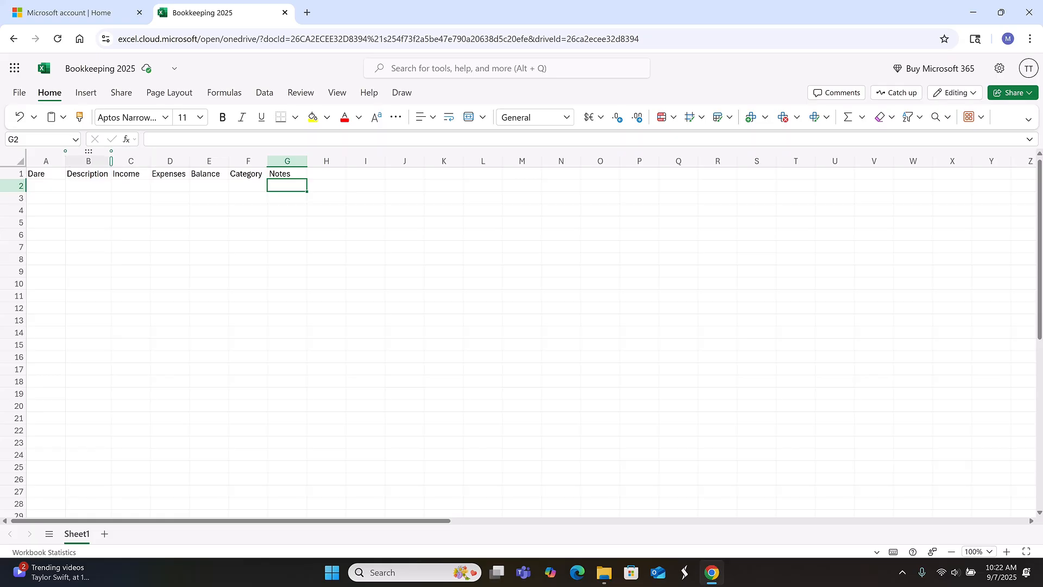
Widen the Description (B) and Notes (G) columns.
{"action": "left_click_drag", "start_coordinate": [111, 161], "coordinate": [145, 161]}
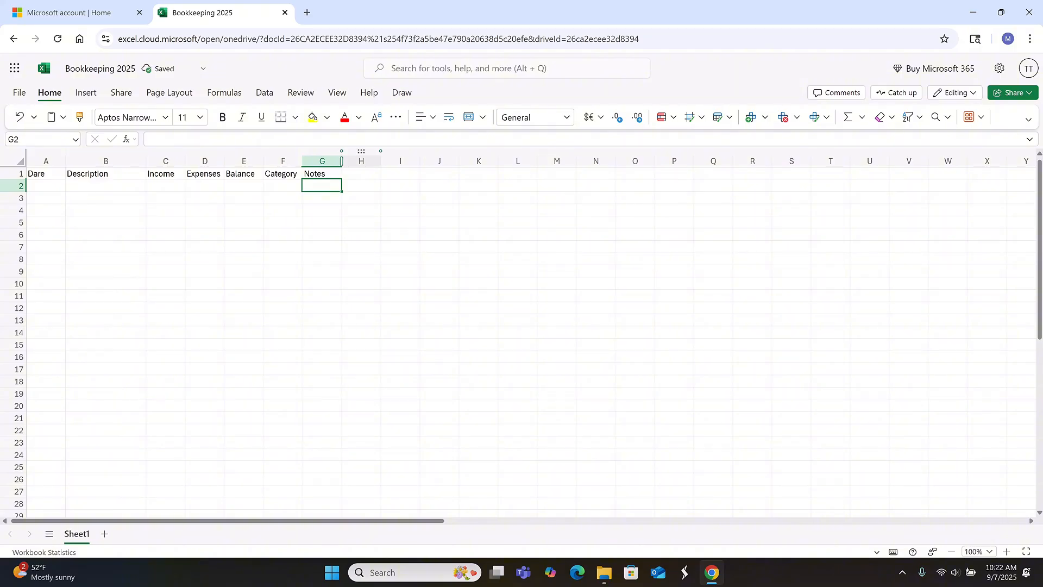
{"action": "left_click_drag", "start_coordinate": [342, 161], "coordinate": [425, 161]}
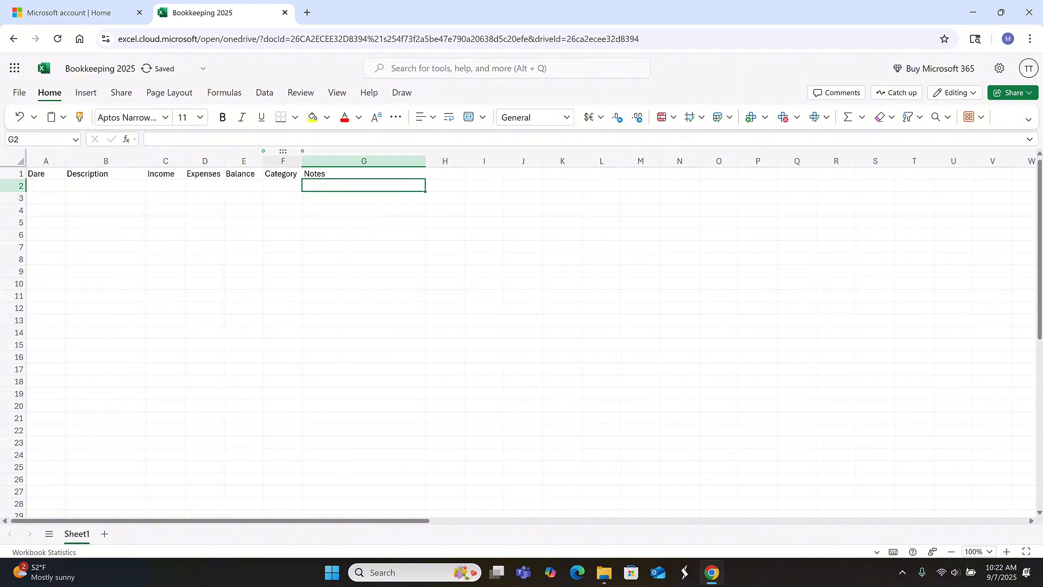
{"action": "left_click", "coordinate": [46, 186]}
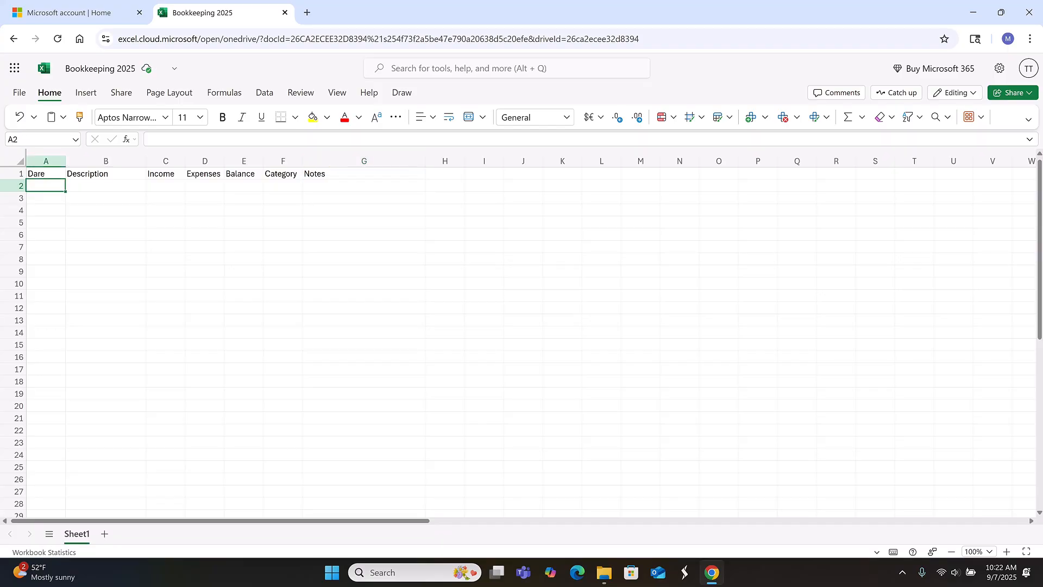
Make the header cells A1:G1 bold.
{"action": "left_click", "coordinate": [46, 174]}
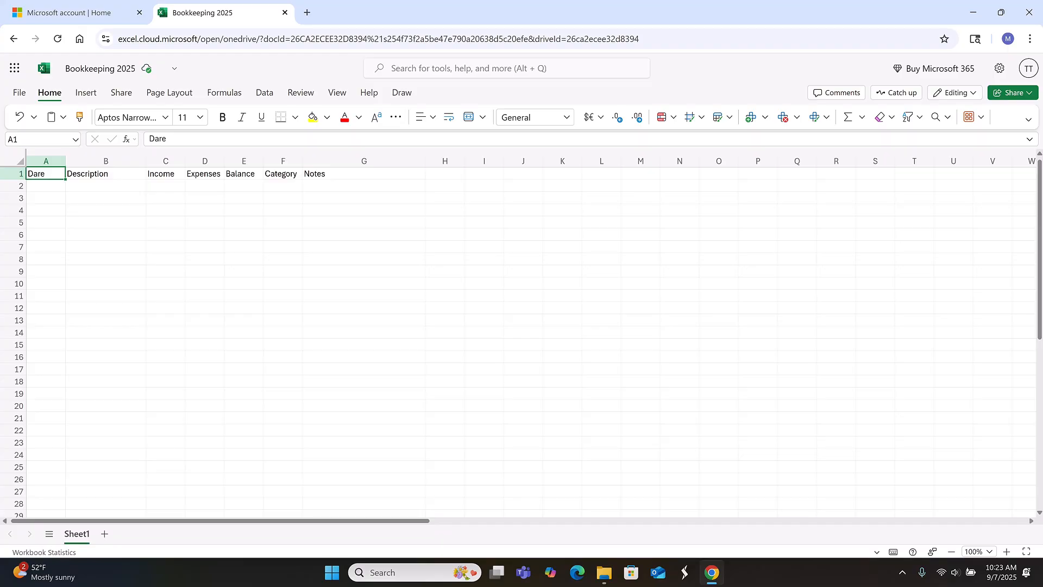
{"action": "left_click_drag", "start_coordinate": [46, 174], "coordinate": [364, 186]}
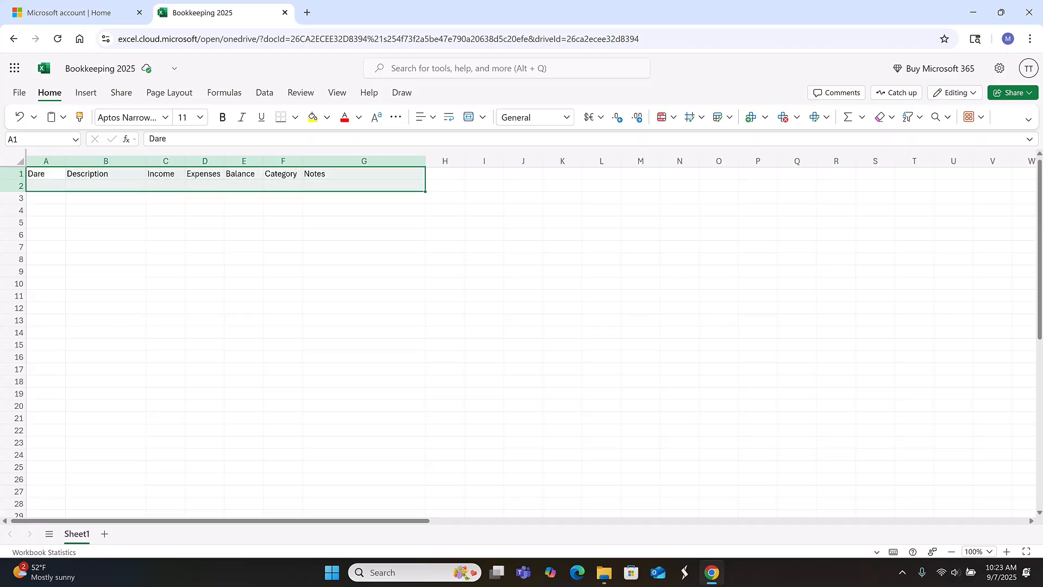
{"action": "left_click", "coordinate": [45, 174]}
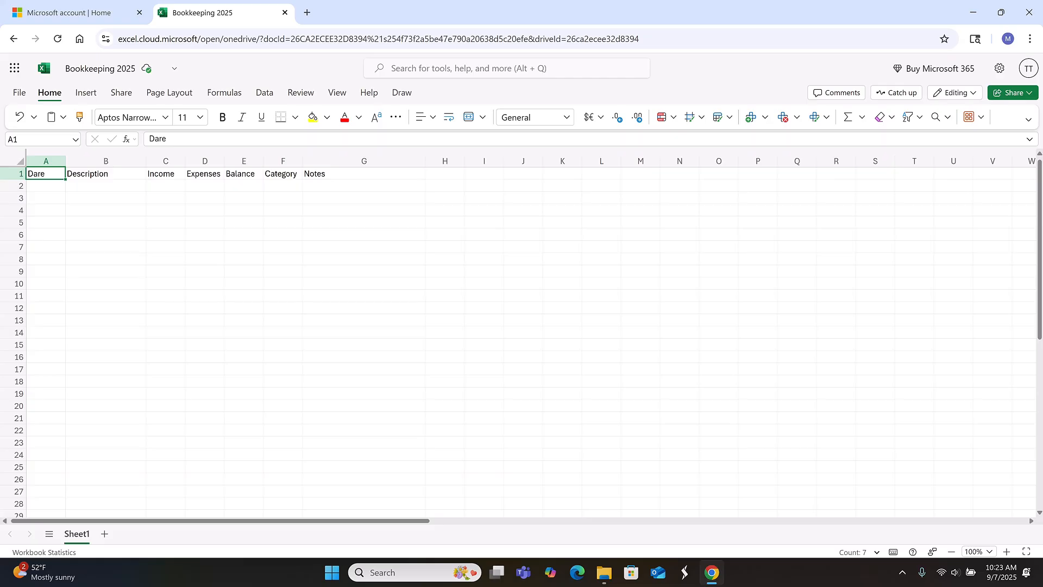
{"action": "left_click_drag", "start_coordinate": [46, 174], "coordinate": [364, 174]}
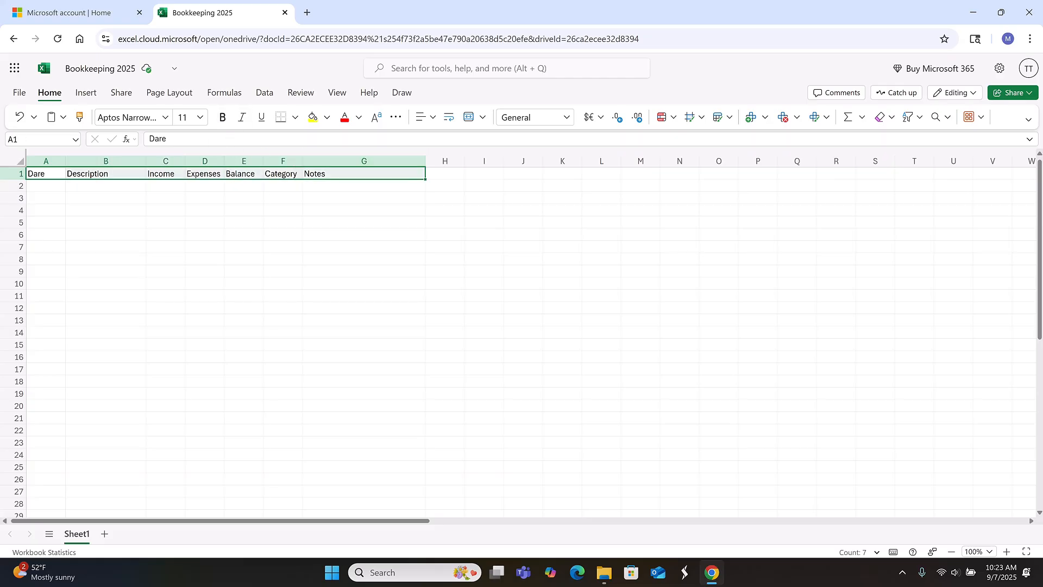
{"action": "left_click", "coordinate": [222, 117]}
{"action": "left_click", "coordinate": [45, 186]}
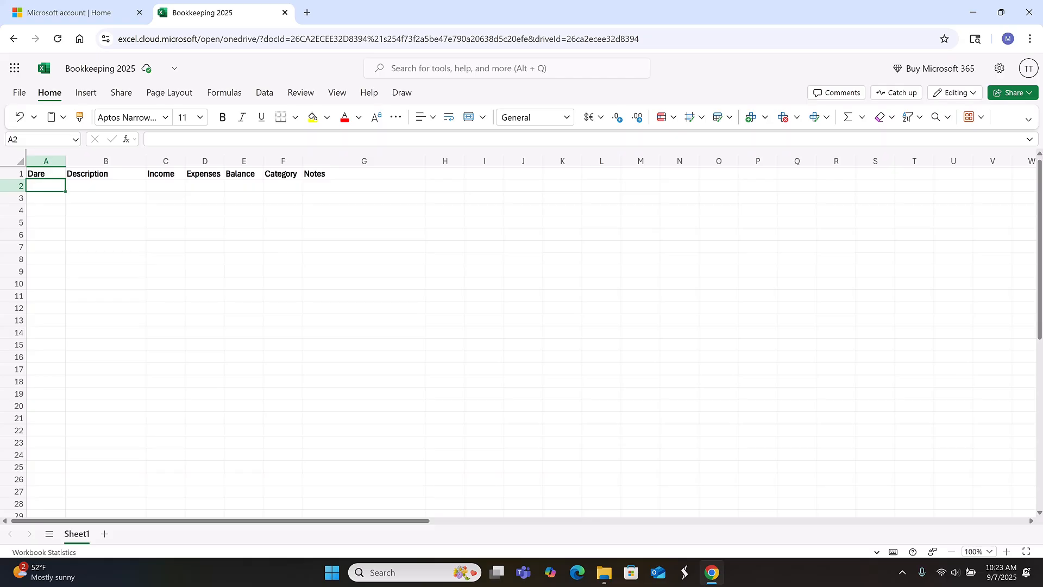
Enter 8/28/2025 in A2 and 'ClientPayment - Invoice #001' in B2.
{"action": "type", "text": "8/28"}
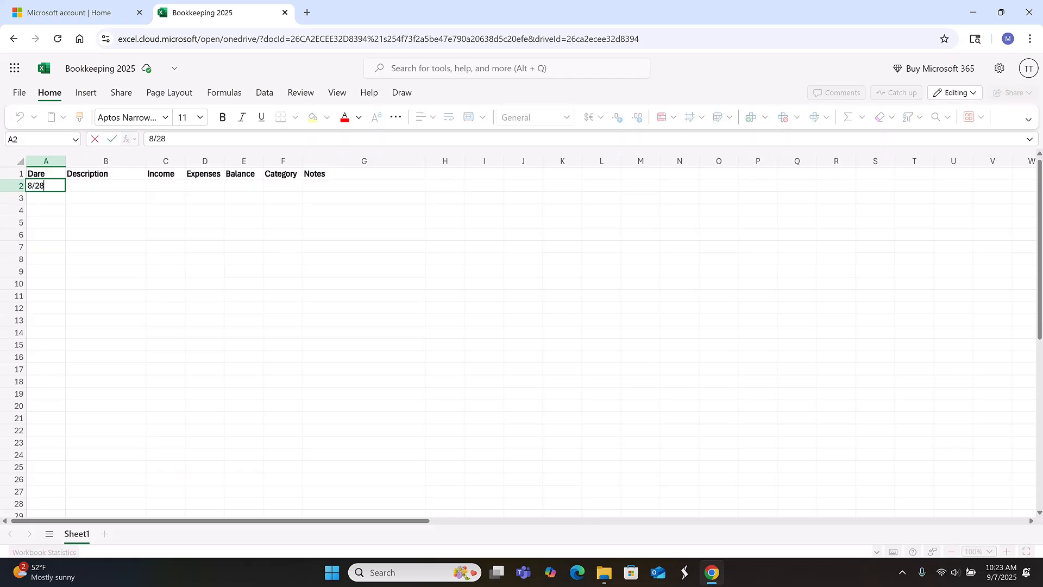
{"action": "type", "text": "/2025"}
{"action": "key", "text": "Tab"}
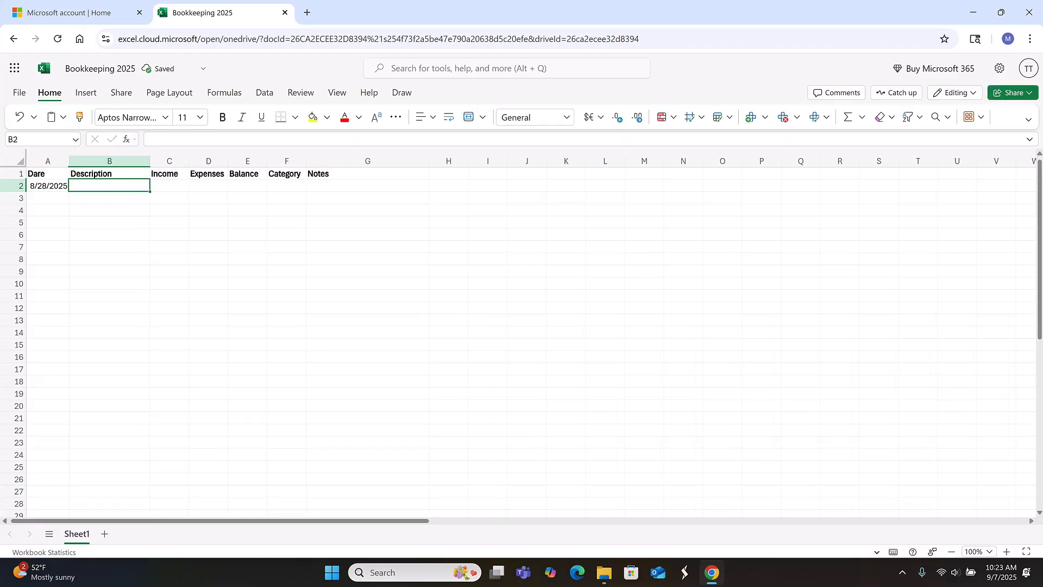
{"action": "type", "text": "Client"}
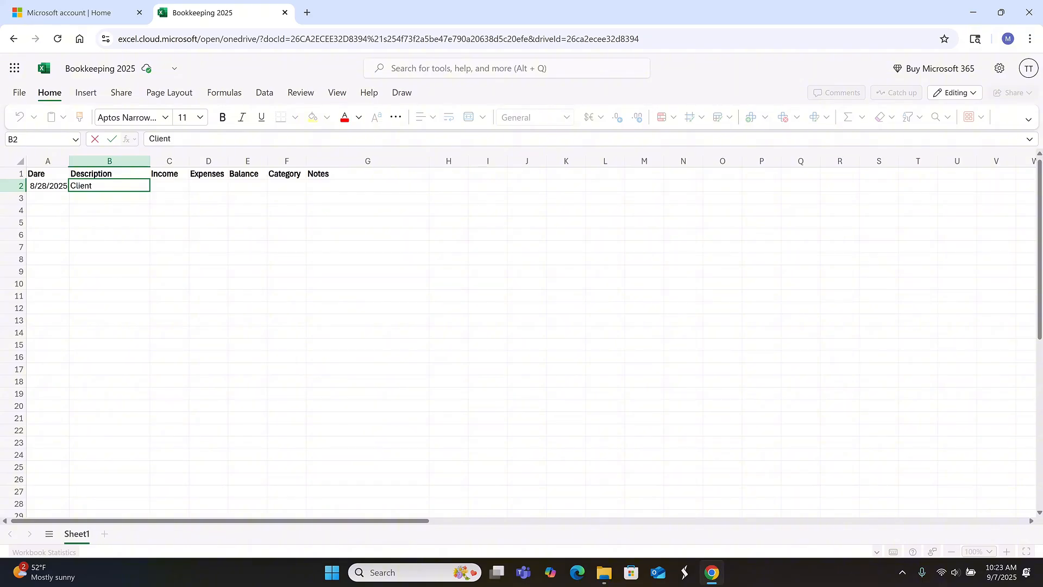
{"action": "type", "text": "Payment - Invoice"}
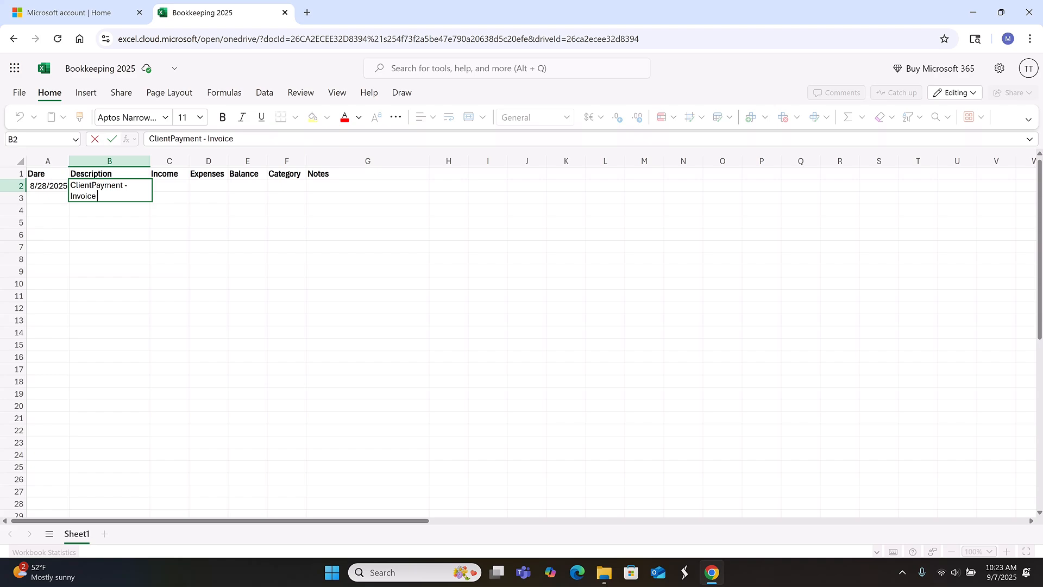
{"action": "type", "text": " #001"}
{"action": "key", "text": "Return"}
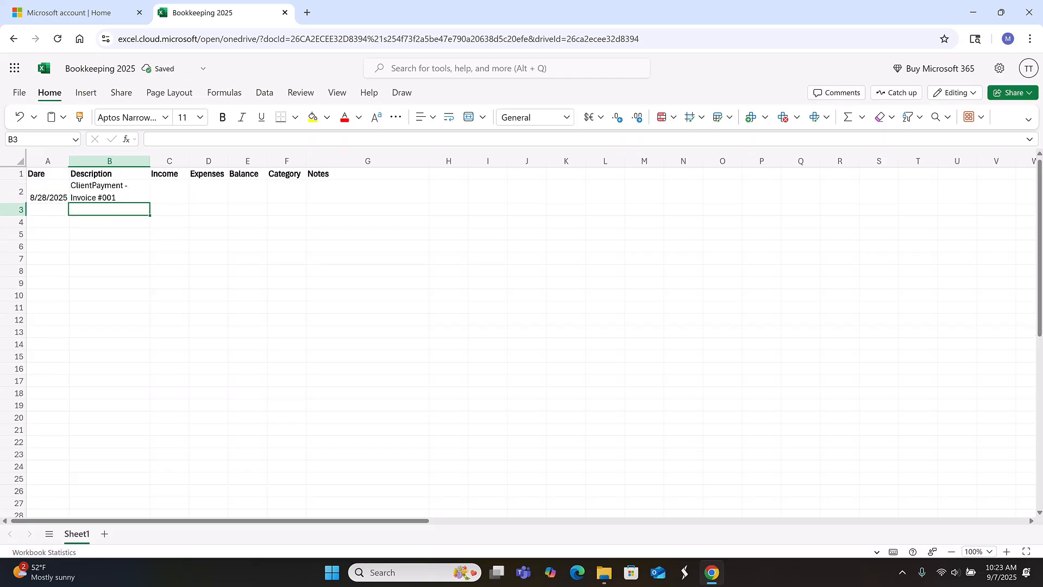
Widen column B to fit 'ClientPayment - Invoice #001', then re-commit B2 so row 2 returns to normal height.
{"action": "left_click_drag", "start_coordinate": [150, 161], "coordinate": [199, 161]}
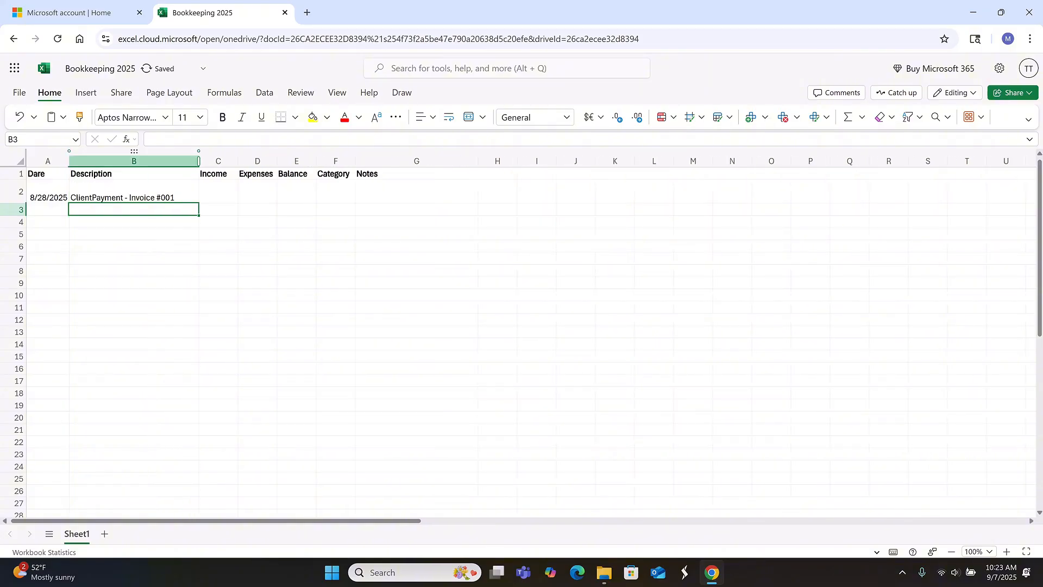
{"action": "left_click", "coordinate": [218, 191]}
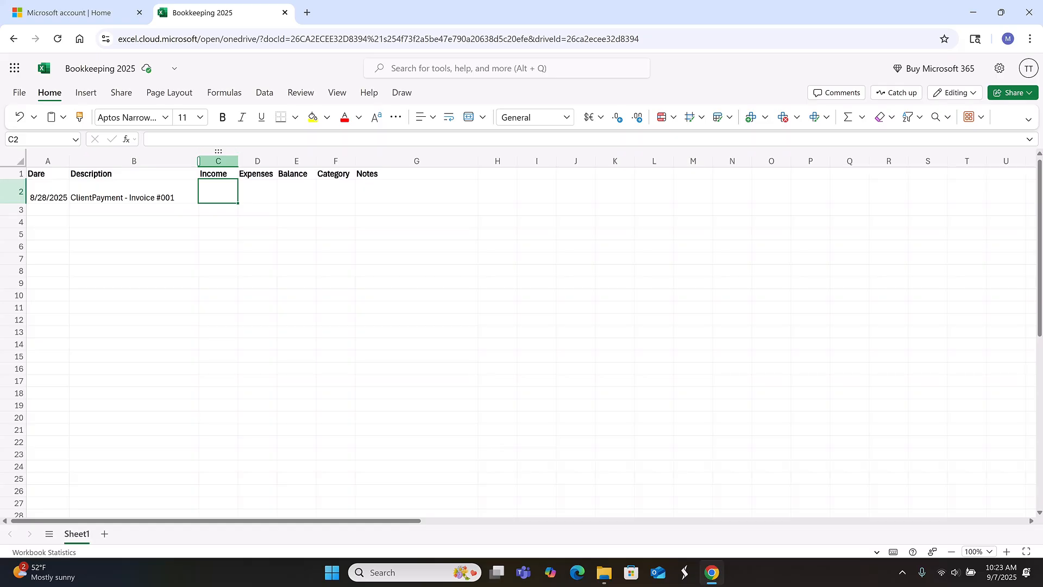
{"action": "left_click_drag", "start_coordinate": [199, 161], "coordinate": [205, 161]}
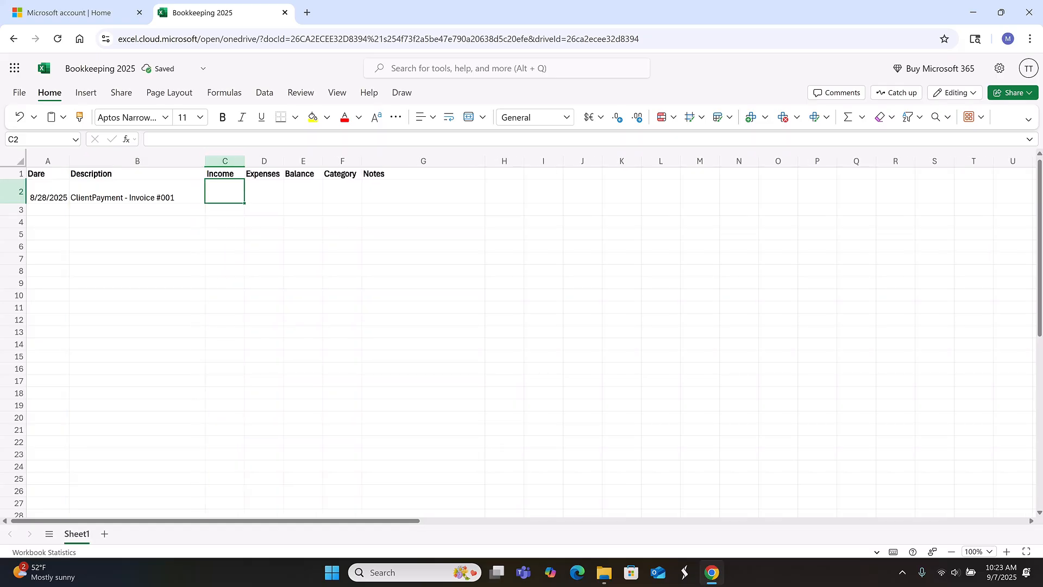
{"action": "left_click", "coordinate": [137, 192]}
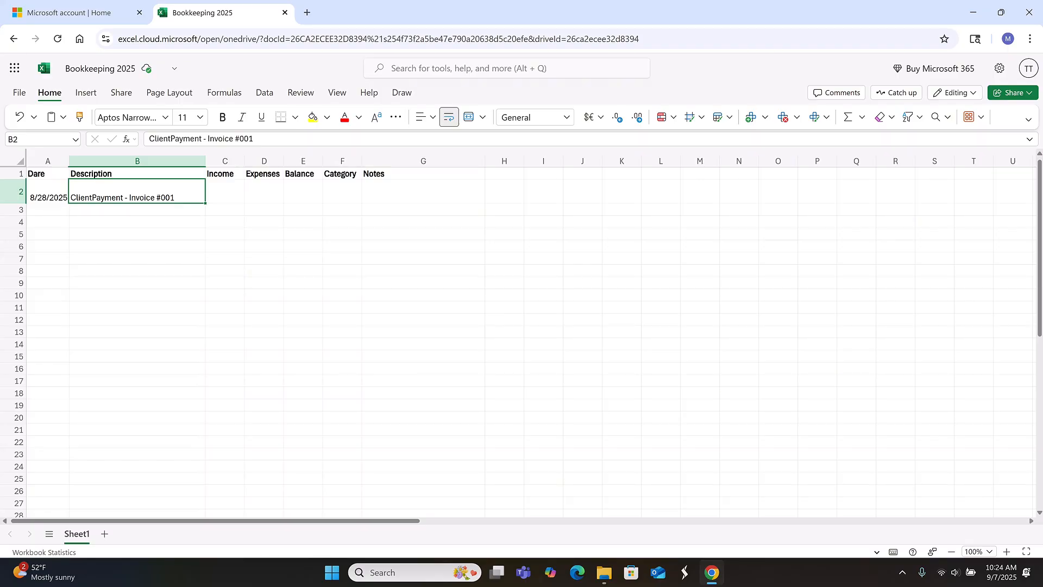
{"action": "double_click", "coordinate": [137, 191]}
{"action": "left_click", "coordinate": [71, 197]}
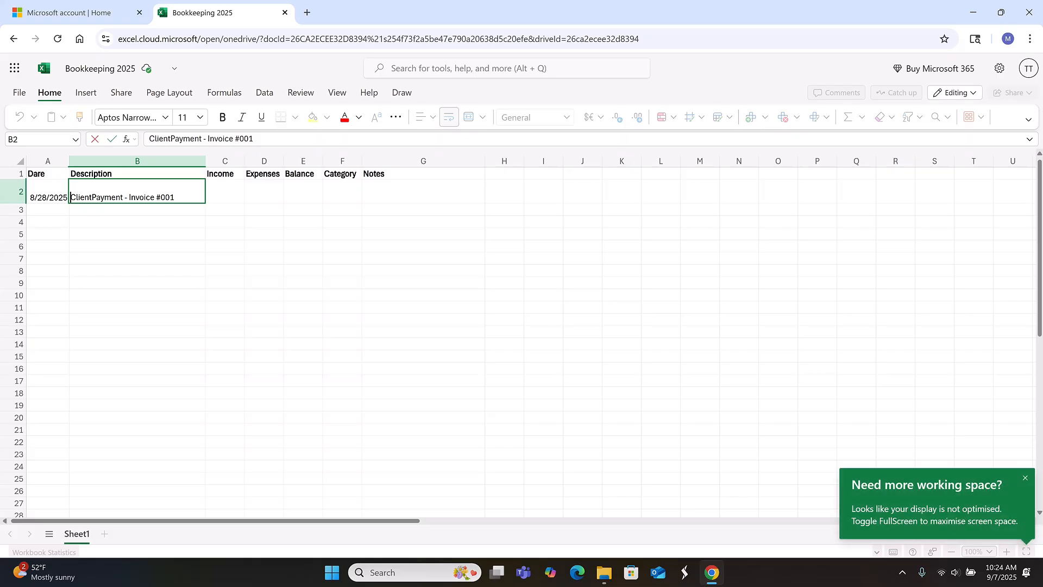
{"action": "key", "text": "Tab"}
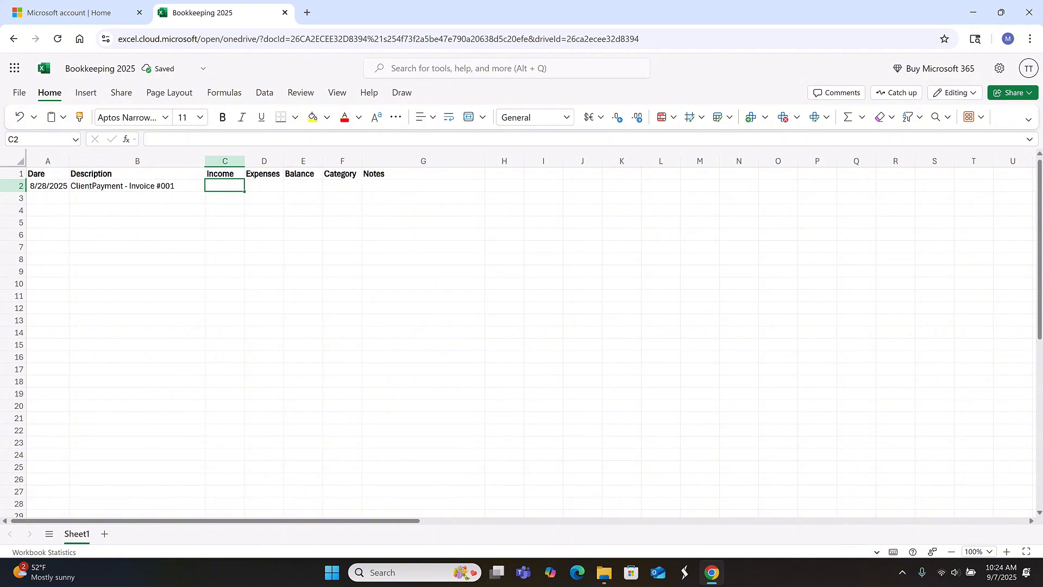
Fill row 2 with income 500, category Sales and note Graphic Design Service, then move to A3.
{"action": "type", "text": "500"}
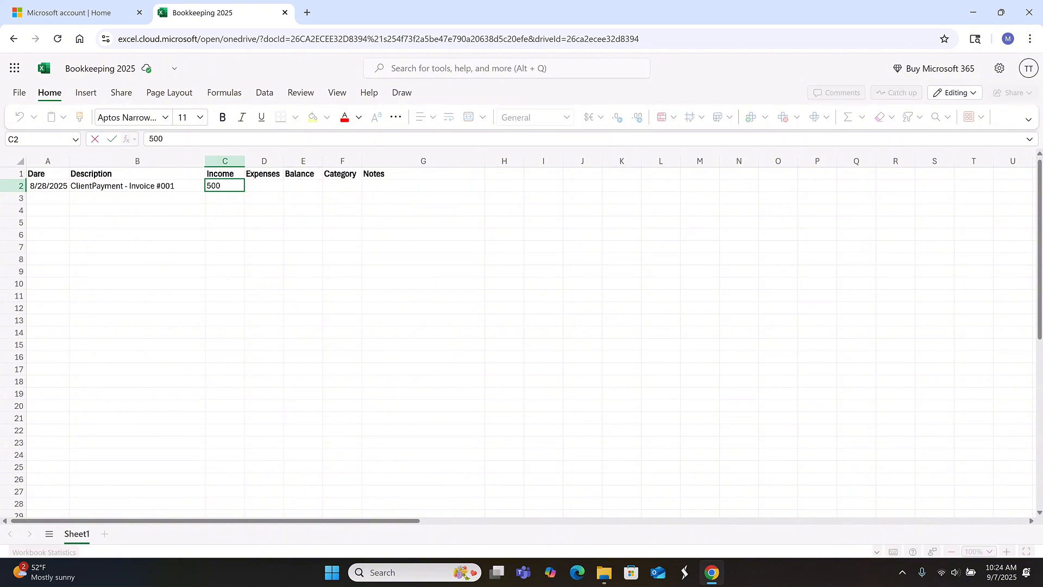
{"action": "key", "text": "Tab"}
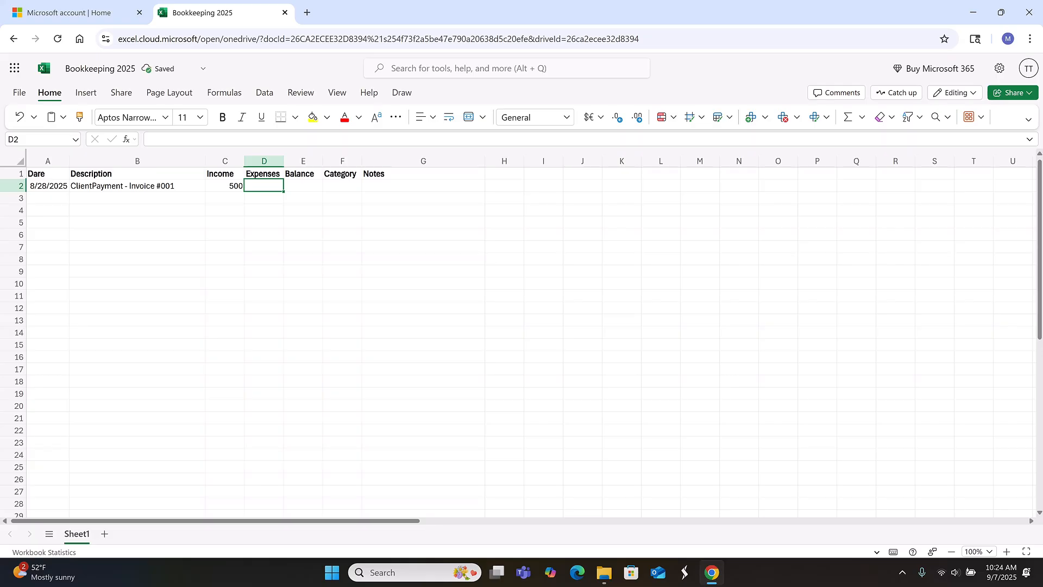
{"action": "key", "text": "Tab"}
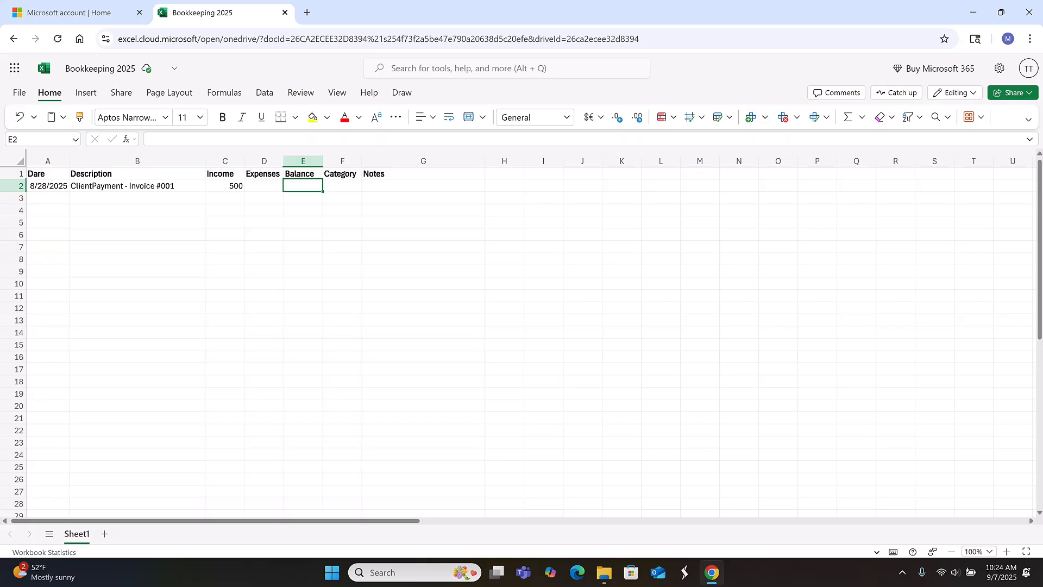
{"action": "key", "text": "Right"}
{"action": "type", "text": "Sales"}
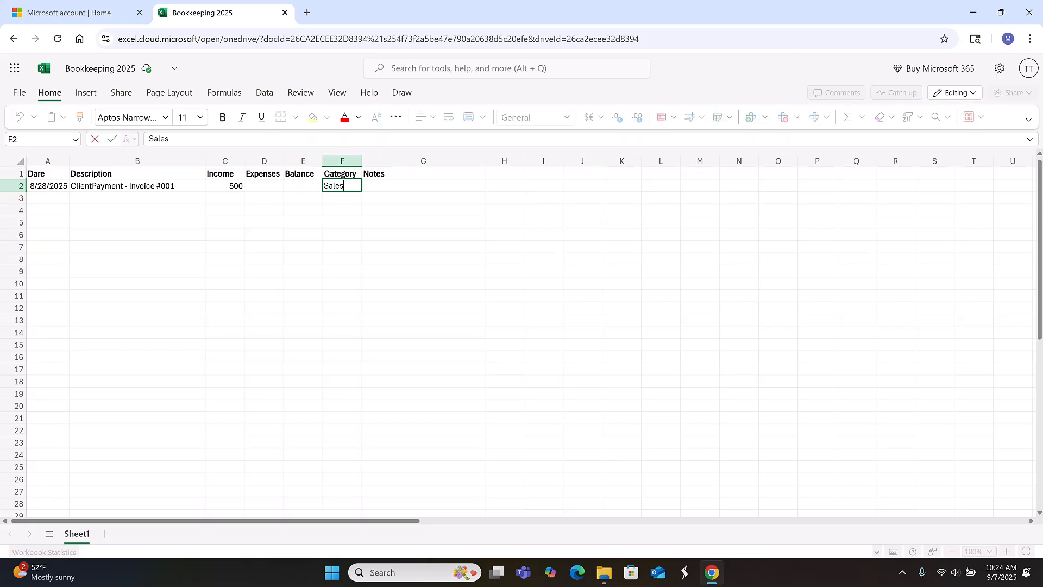
{"action": "key", "text": "Tab"}
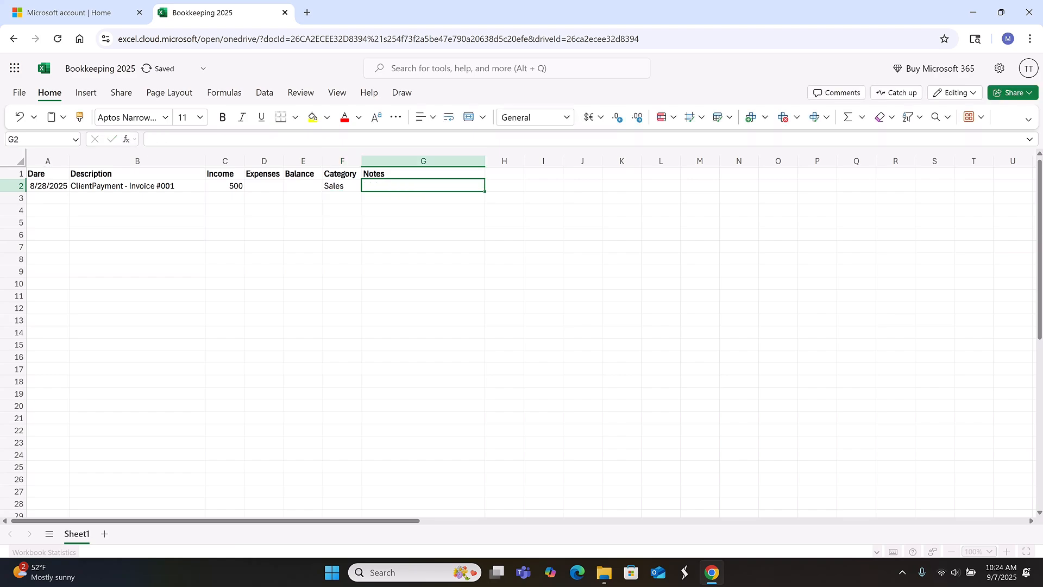
{"action": "type", "text": "Graph"}
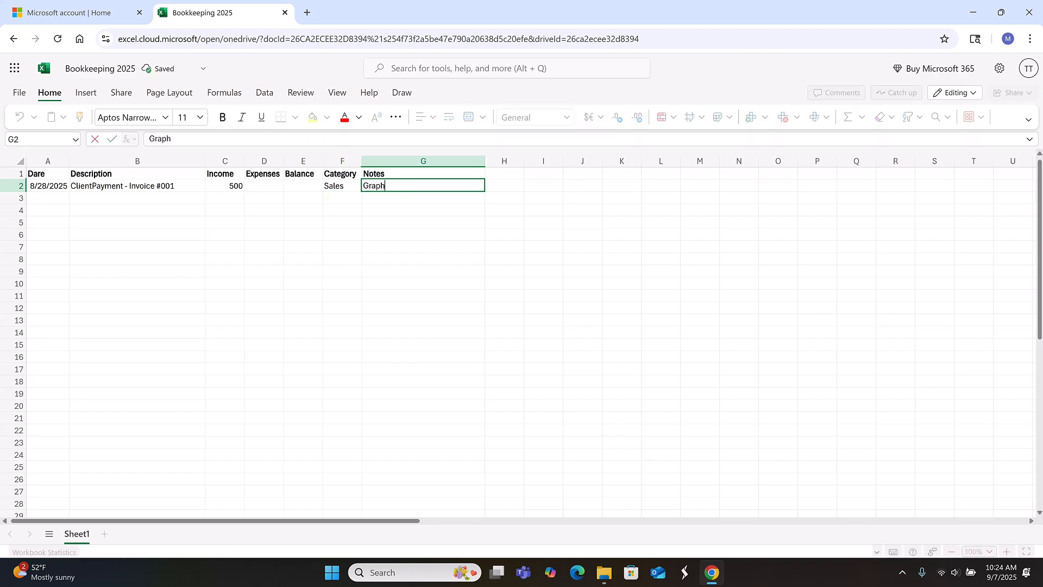
{"action": "type", "text": "ic Design Service"}
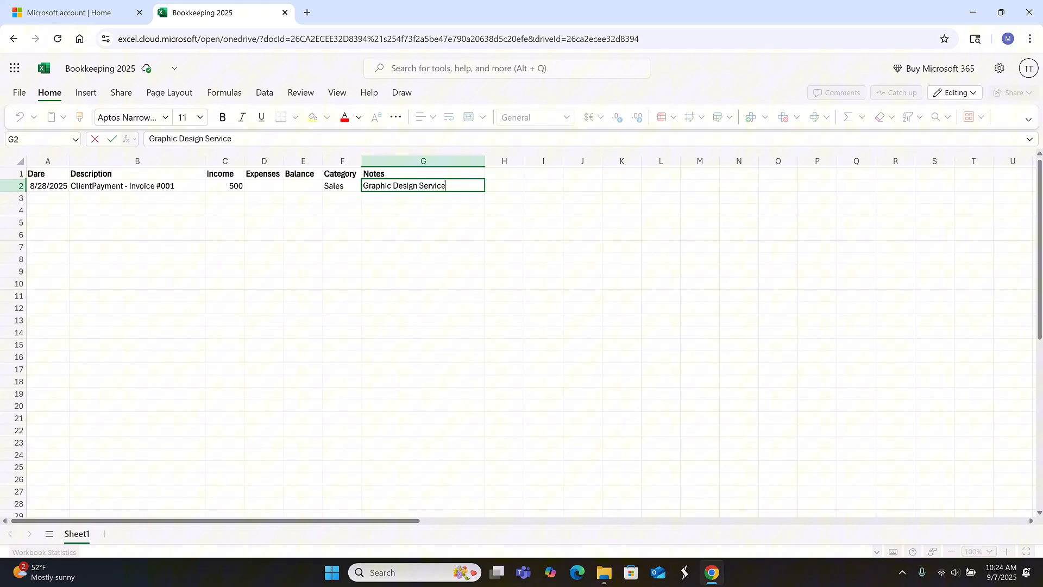
{"action": "key", "text": "Tab"}
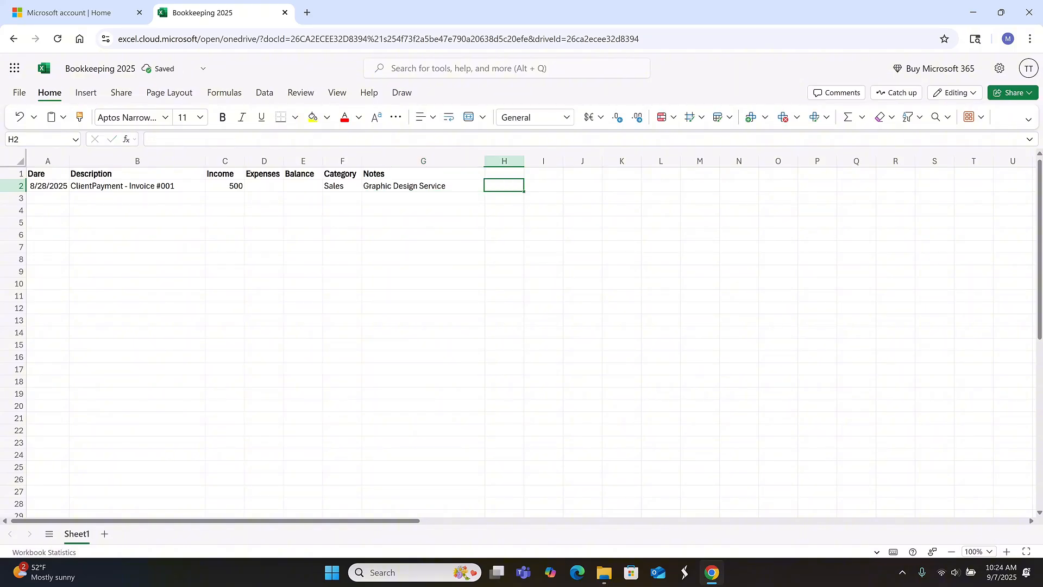
{"action": "key", "text": "Down"}
{"action": "key", "text": "Left"}
{"action": "key", "text": "Left"}
{"action": "key", "text": "Left"}
{"action": "key", "text": "Left"}
{"action": "key", "text": "Left"}
{"action": "key", "text": "Left"}
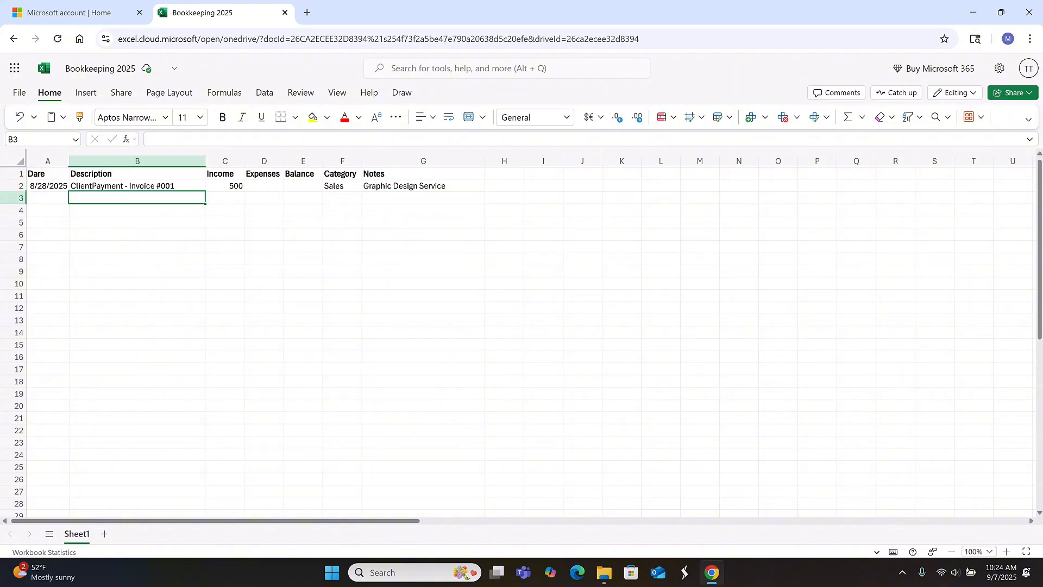
{"action": "key", "text": "Left"}
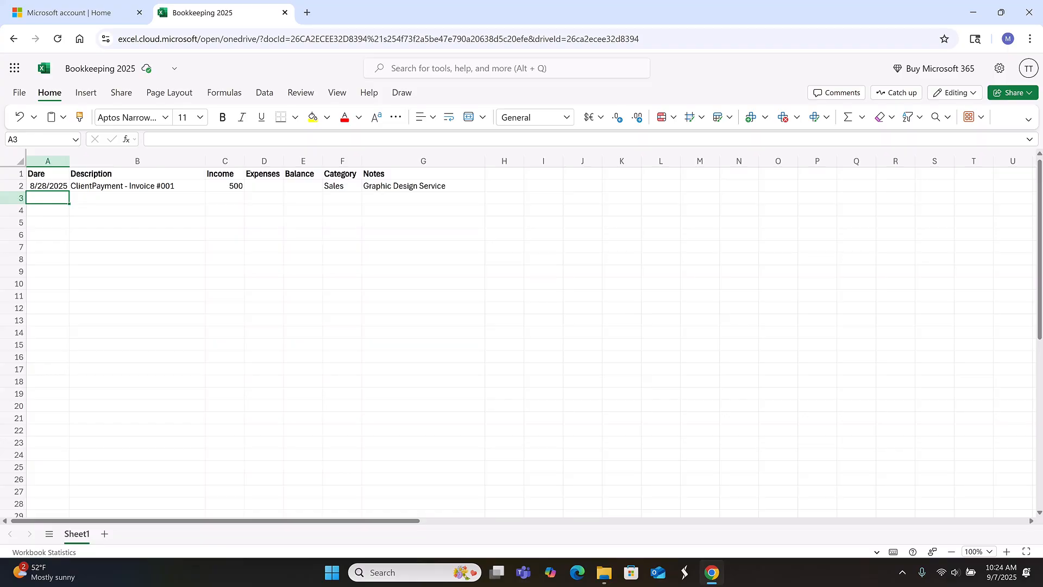
Enter date 8/29/2025 and description 'Office Supplie' in row 3.
{"action": "type", "text": "8/2"}
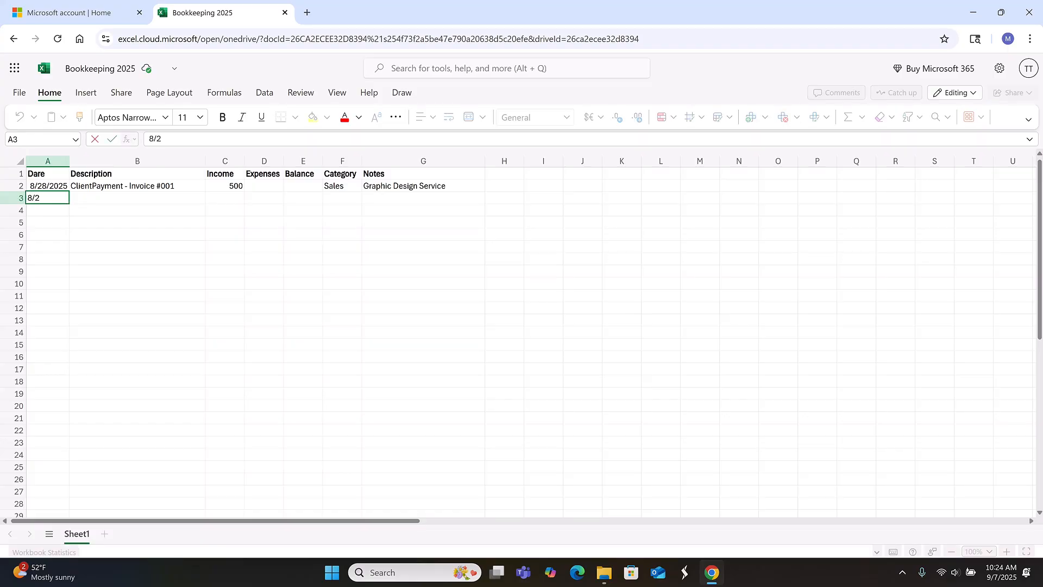
{"action": "type", "text": "9/2025"}
{"action": "key", "text": "Tab"}
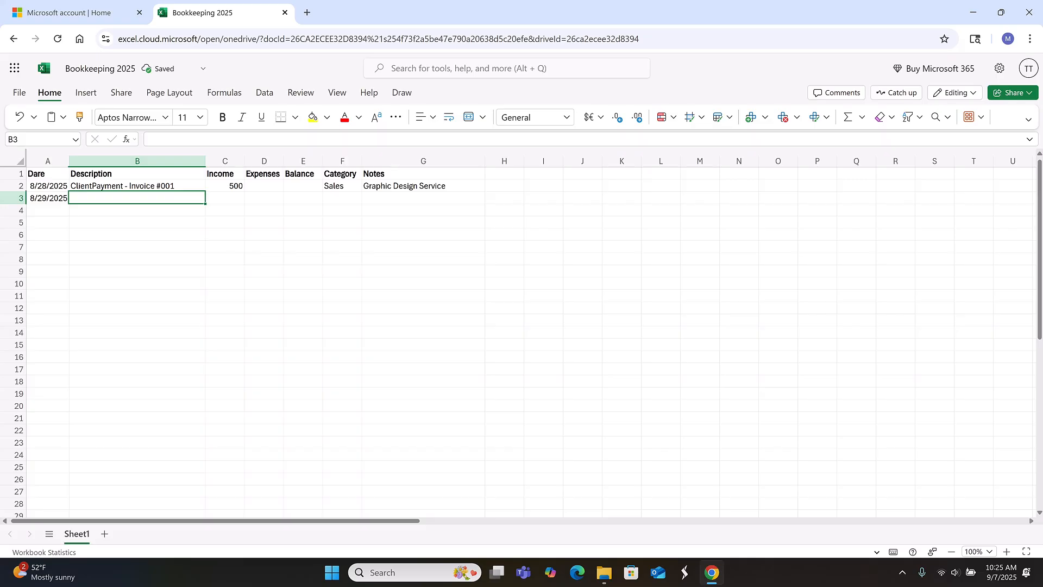
{"action": "type", "text": "Off"}
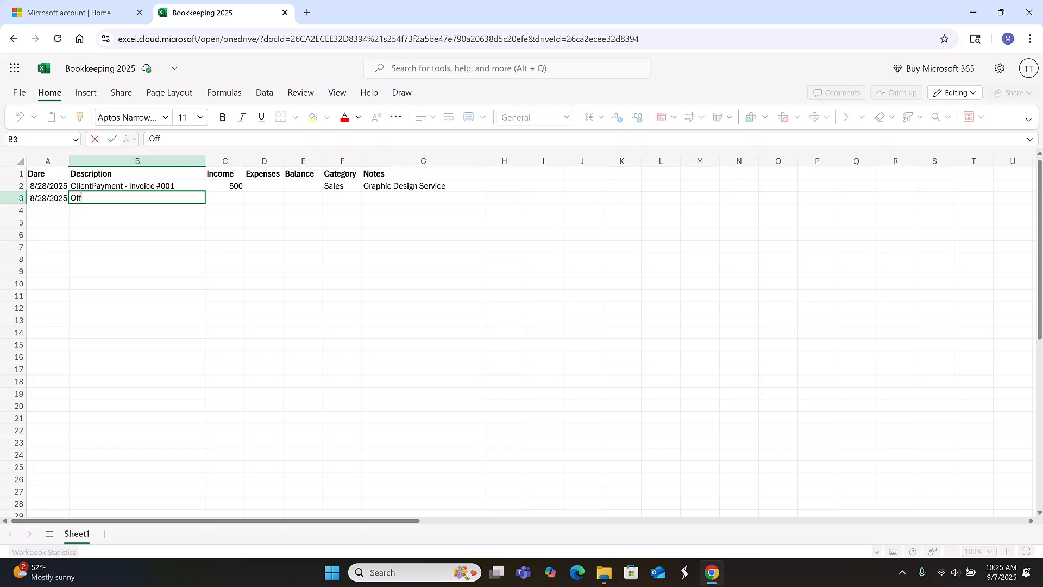
{"action": "type", "text": "ice Supplie"}
{"action": "key", "text": "Tab"}
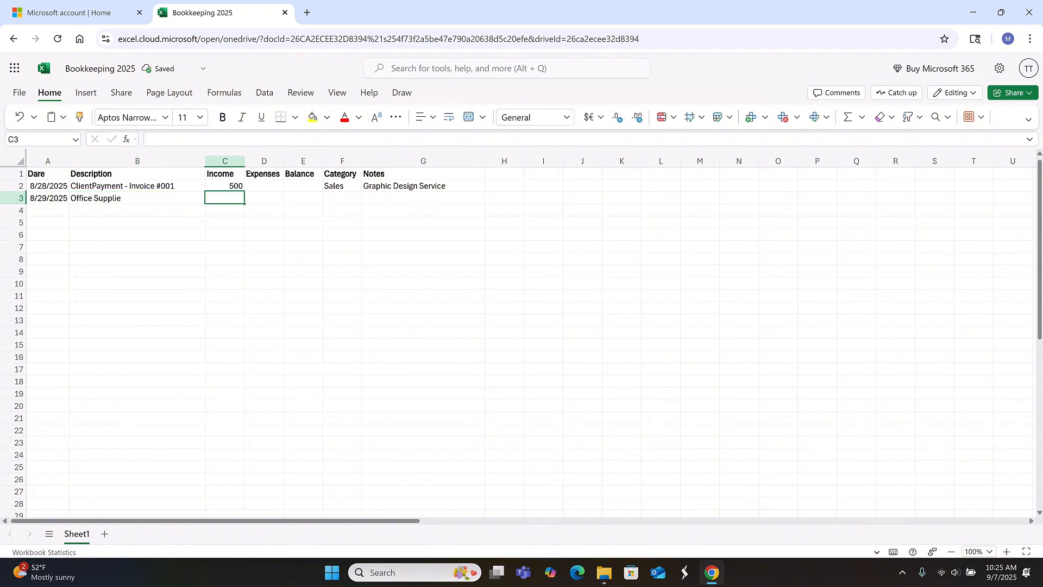
{"action": "key", "text": "Tab"}
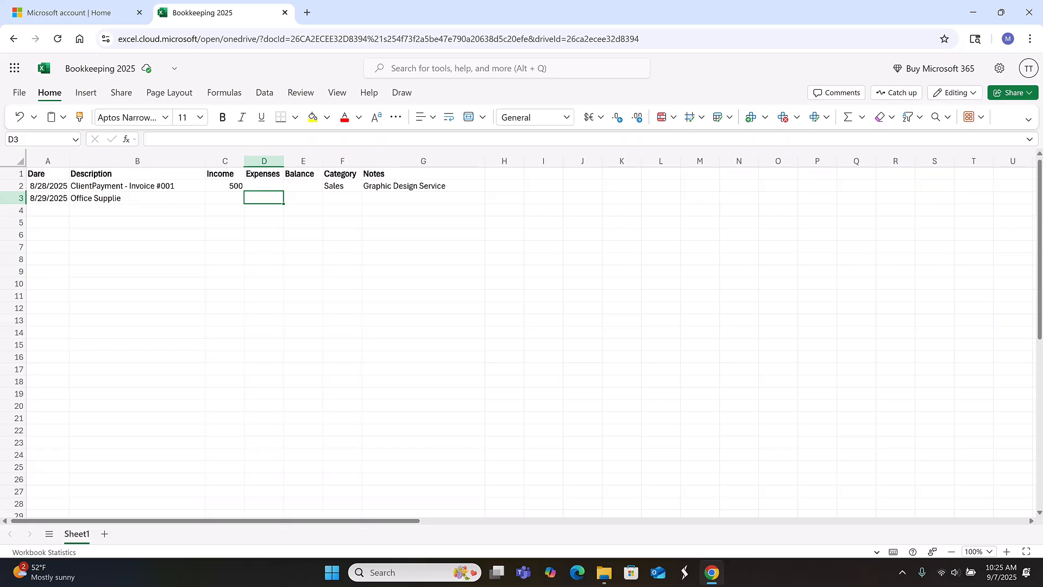
Record a 75 expense with category Supplies and note Notebooks, then begin a formula in E2.
{"action": "type", "text": "75"}
{"action": "key", "text": "Tab"}
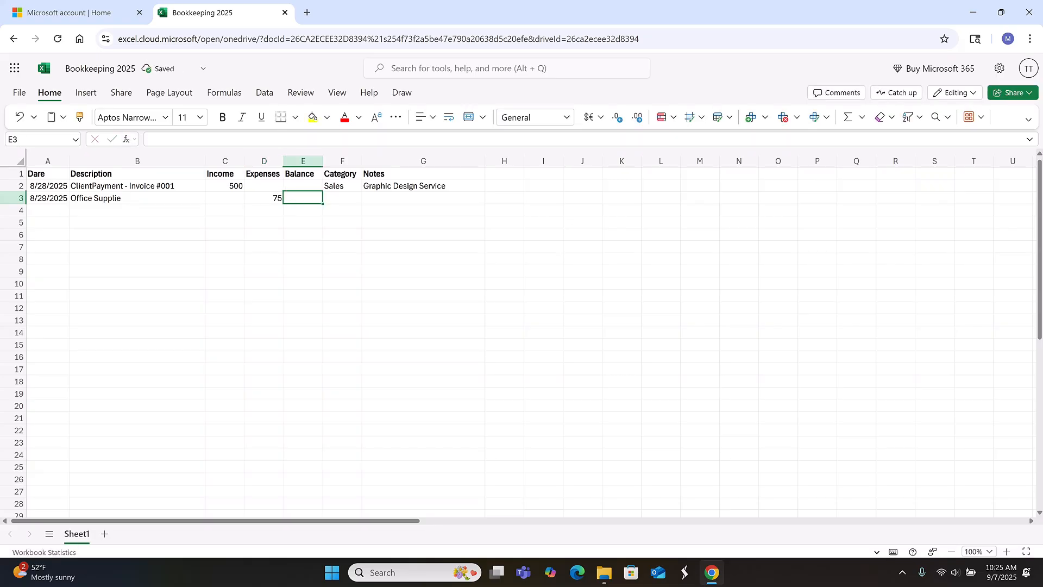
{"action": "key", "text": "Tab"}
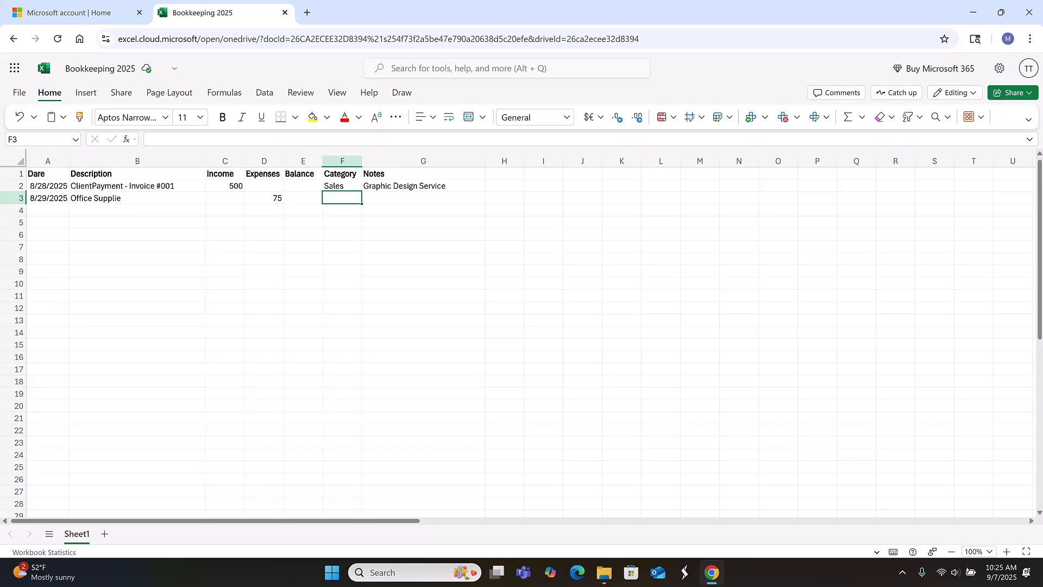
{"action": "type", "text": "Supplie"}
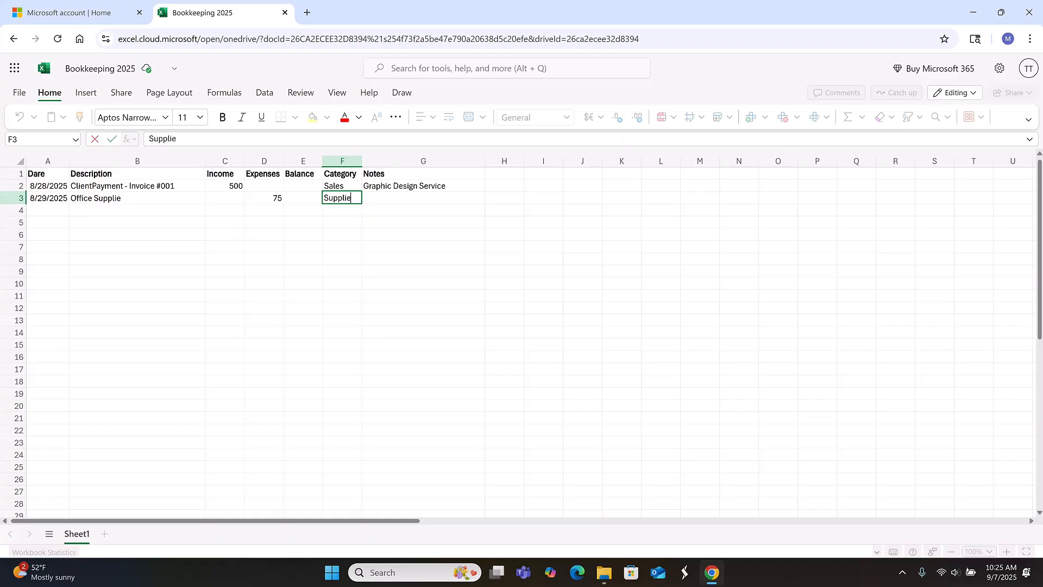
{"action": "type", "text": "s"}
{"action": "key", "text": "Tab"}
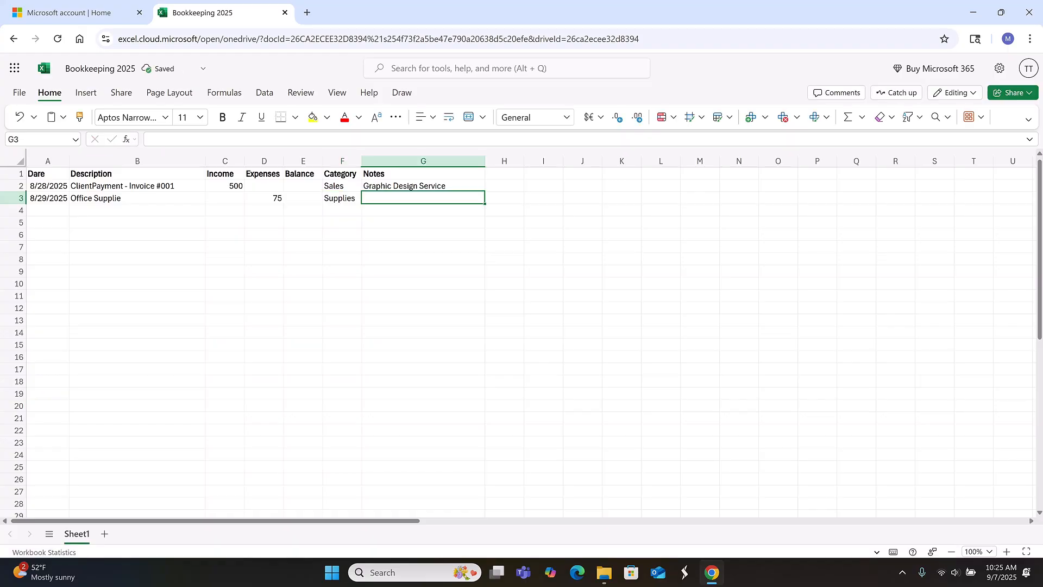
{"action": "type", "text": "Noteb"}
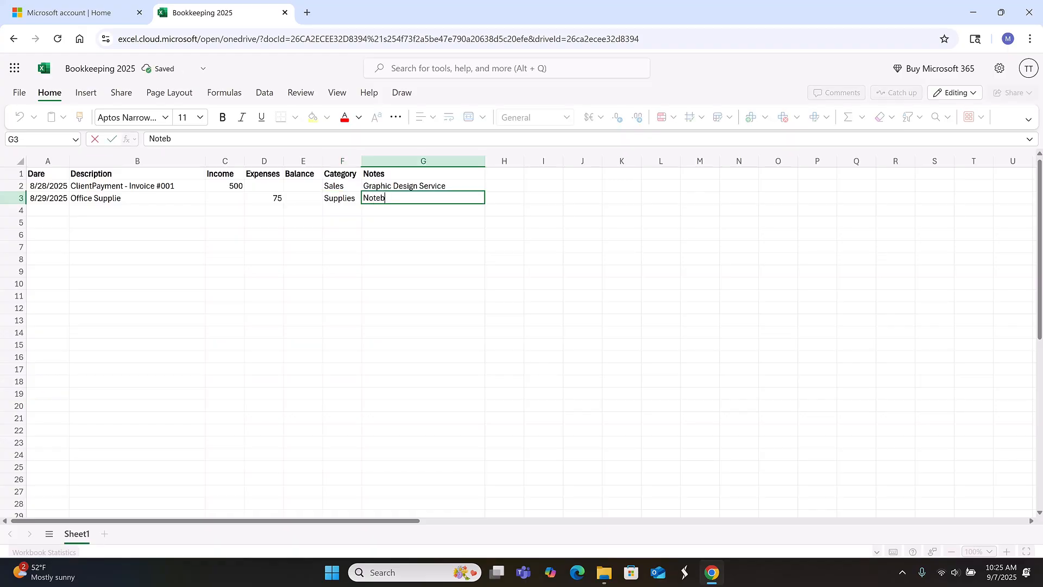
{"action": "type", "text": "ooks"}
{"action": "key", "text": "Return"}
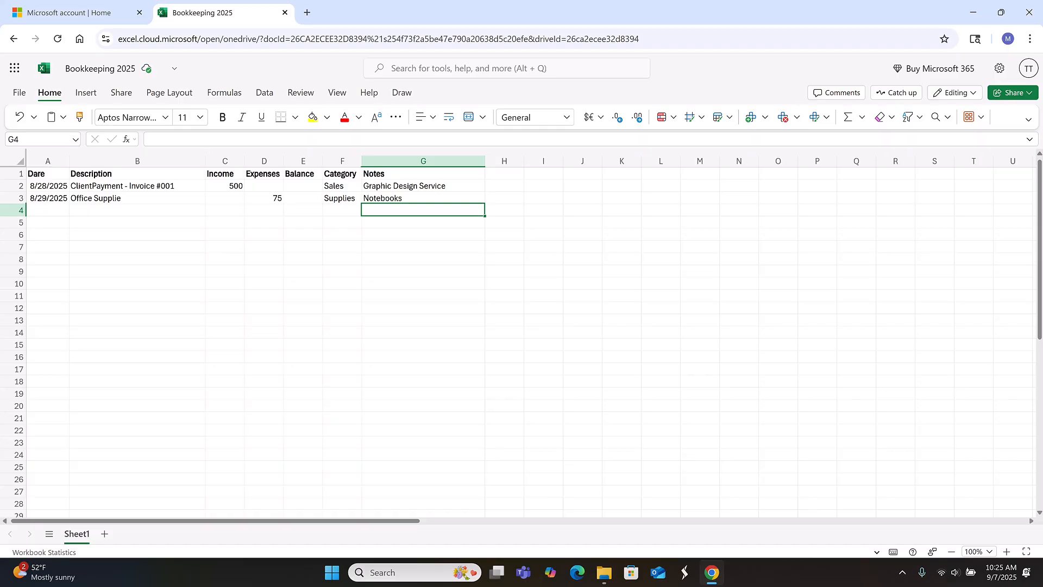
{"action": "left_click", "coordinate": [303, 186]}
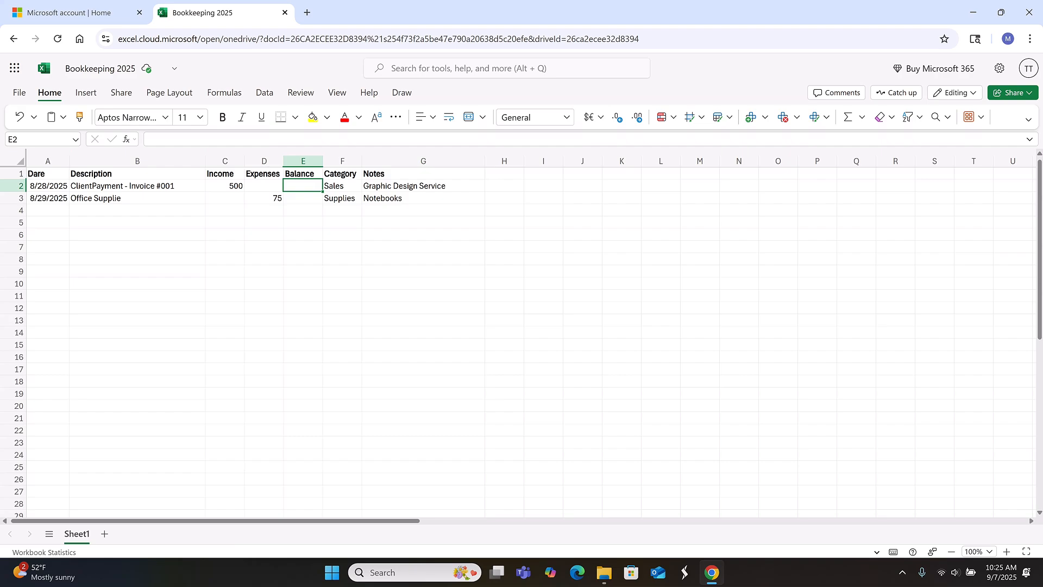
{"action": "type", "text": "="}
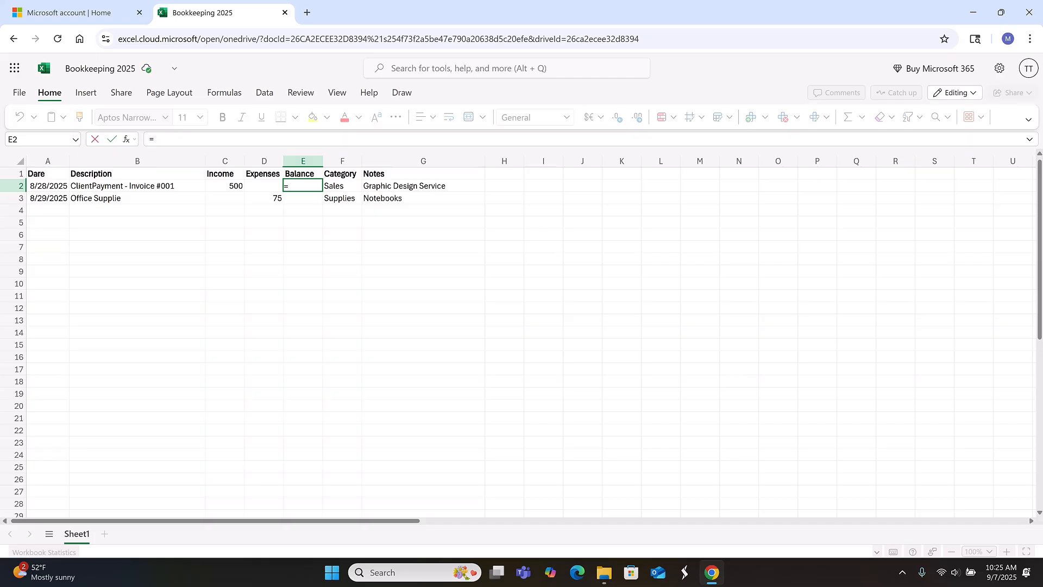
Enter =C2-D2 in E2 (500) and the running balance =E2+C3-D3 in E3 (425).
{"action": "type", "text": "C2"}
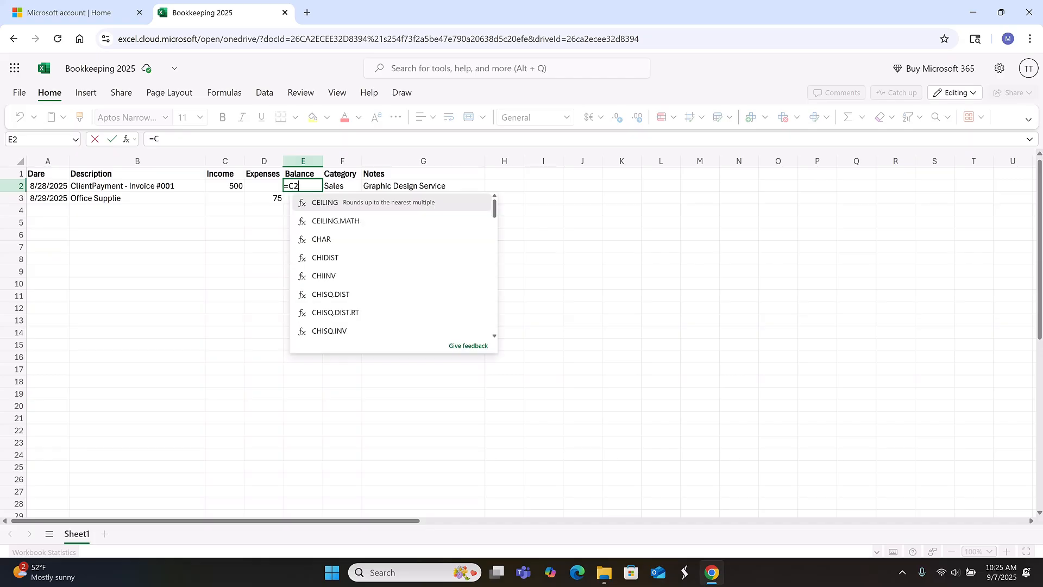
{"action": "type", "text": "-"}
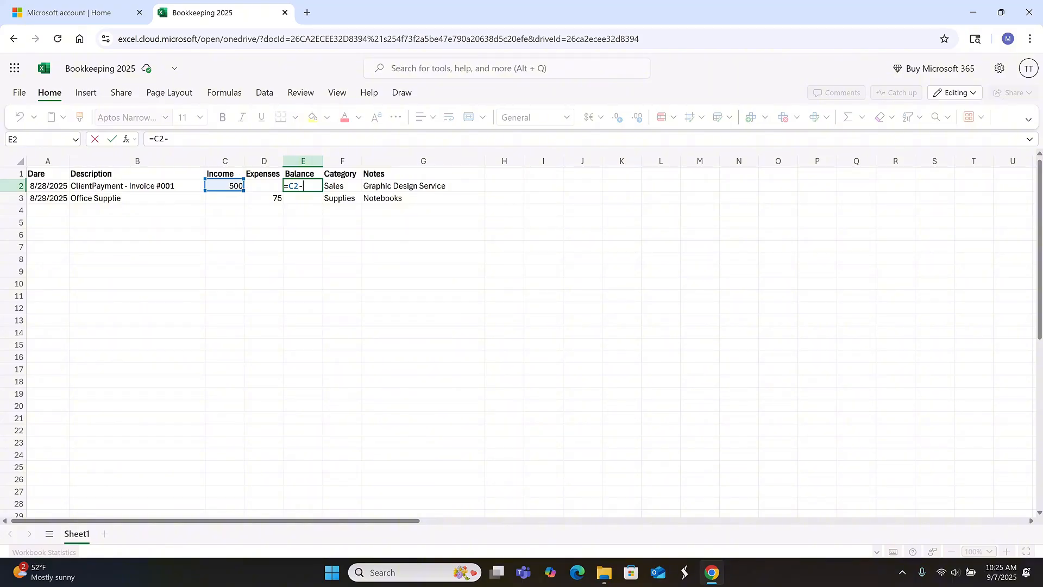
{"action": "type", "text": "D2"}
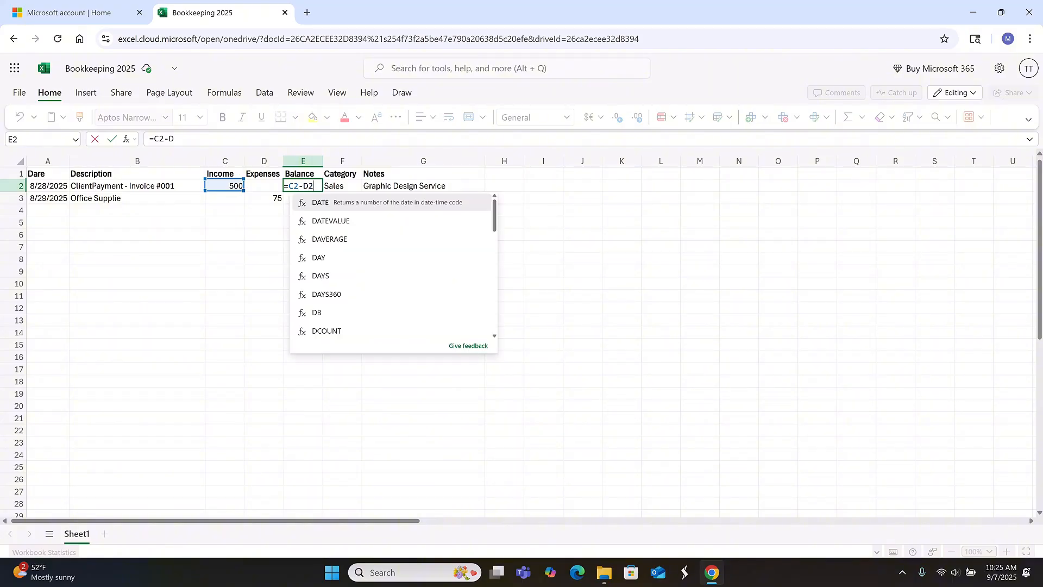
{"action": "key", "text": "Return"}
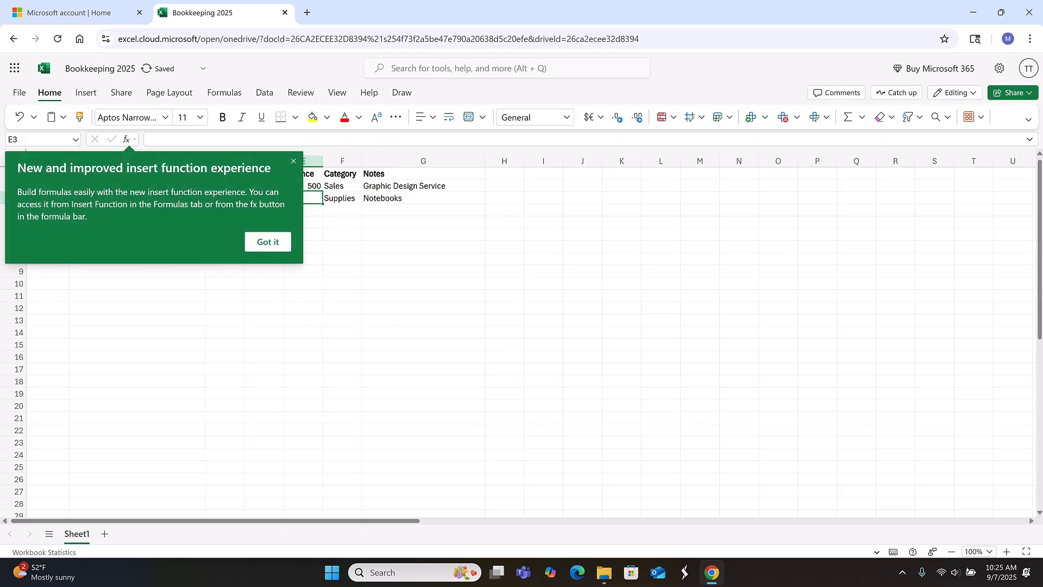
{"action": "left_click", "coordinate": [268, 242]}
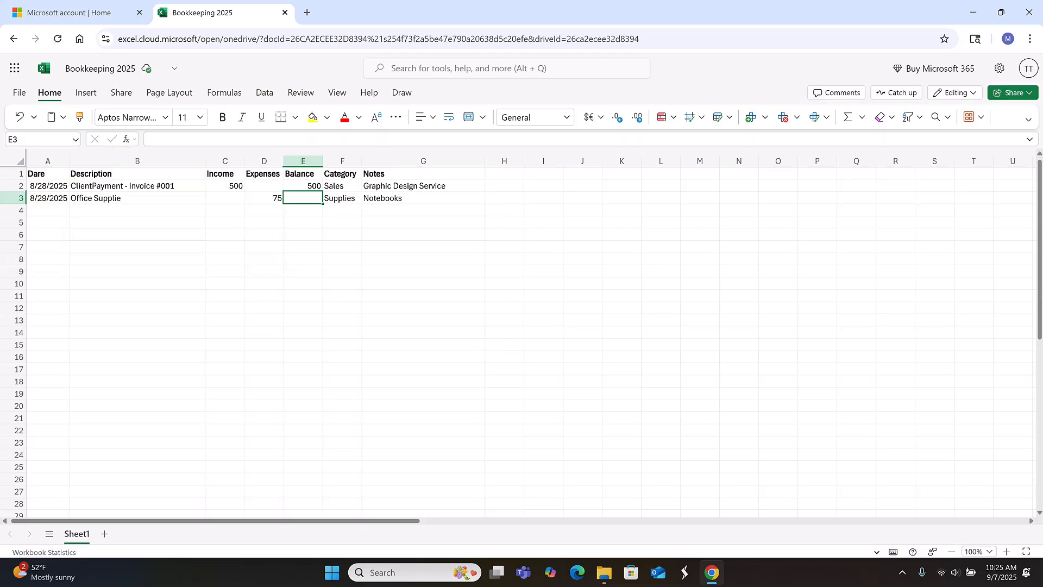
{"action": "type", "text": "="}
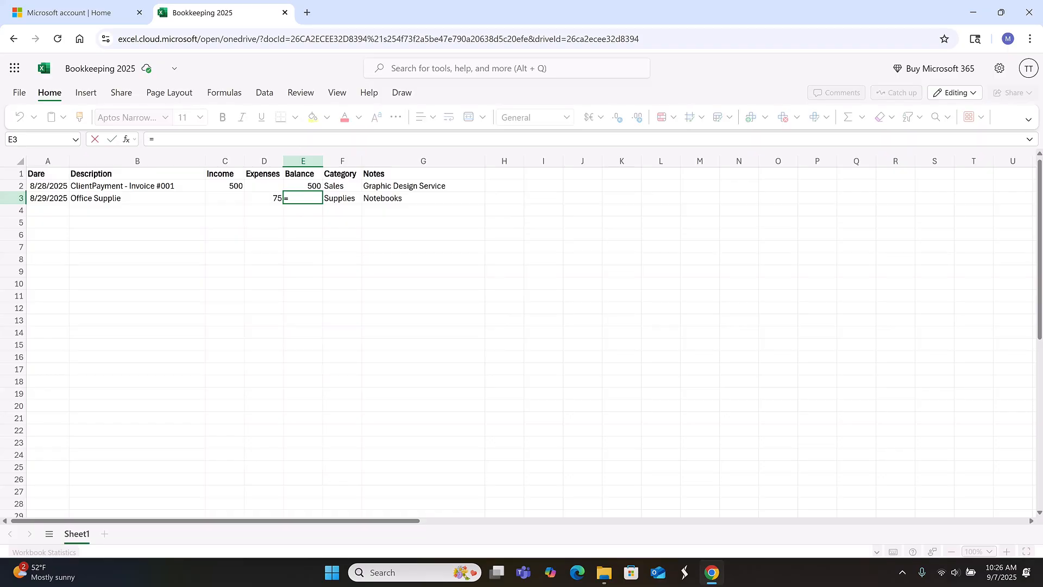
{"action": "type", "text": "E2+C3"}
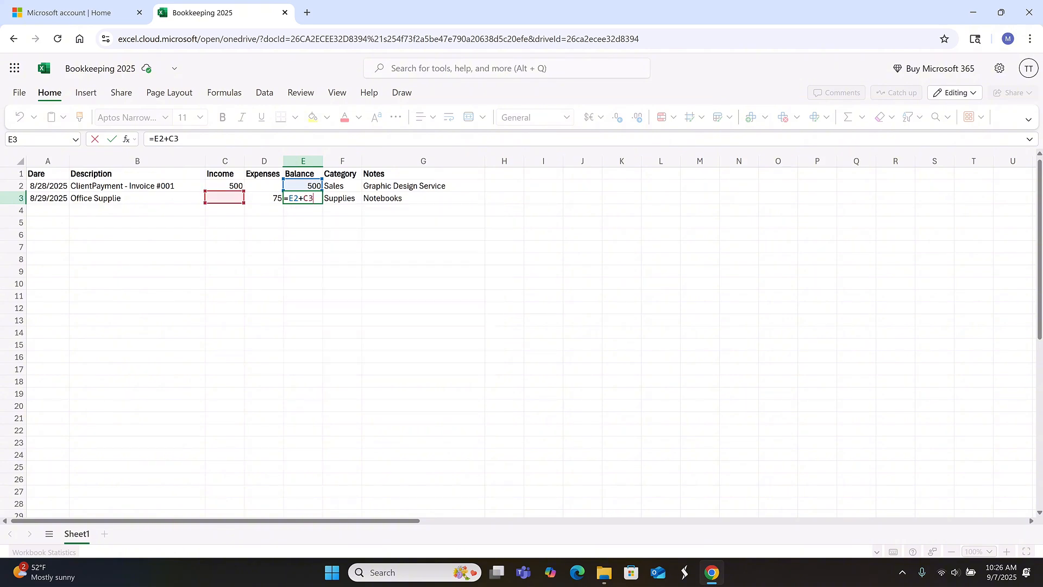
{"action": "type", "text": "-D3"}
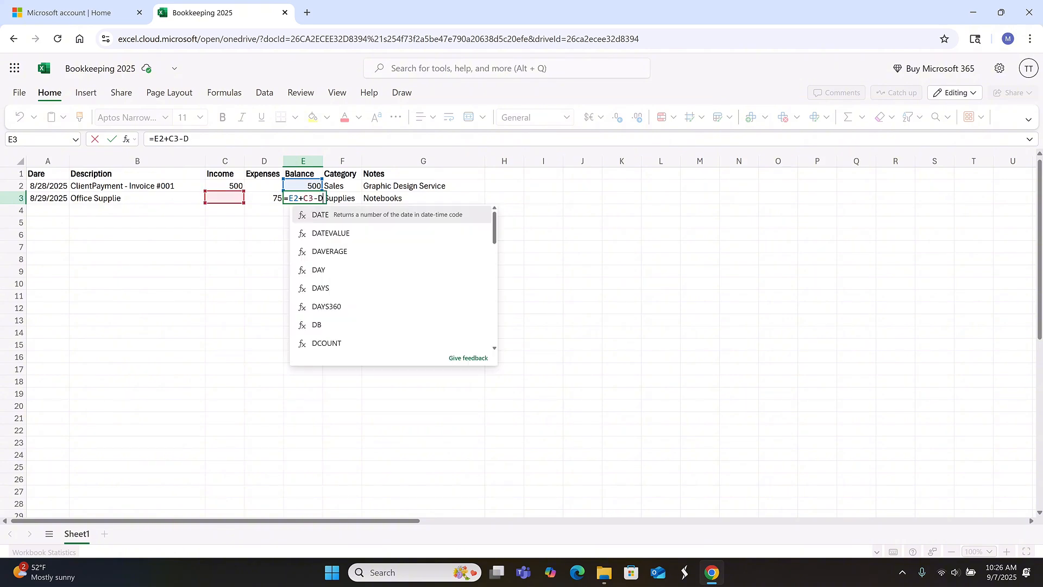
{"action": "key", "text": "Return"}
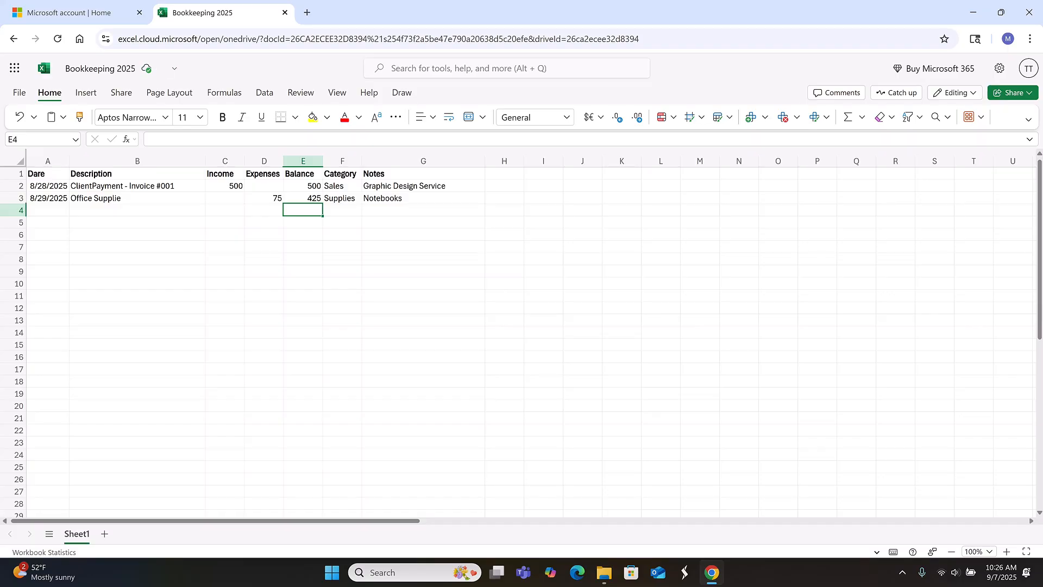
{"action": "left_click", "coordinate": [304, 198]}
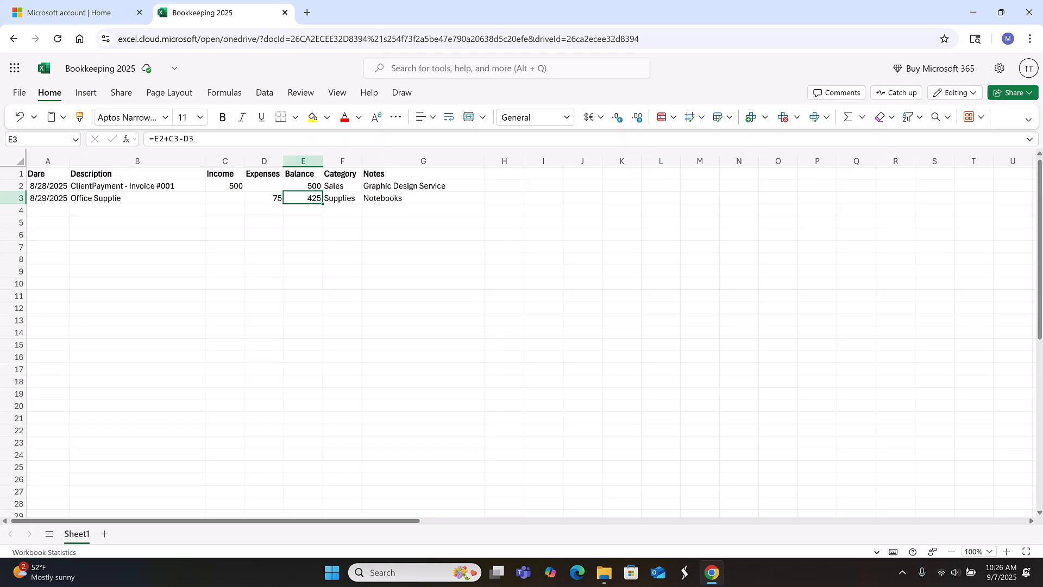
{"action": "left_click_drag", "start_coordinate": [323, 204], "coordinate": [323, 423]}
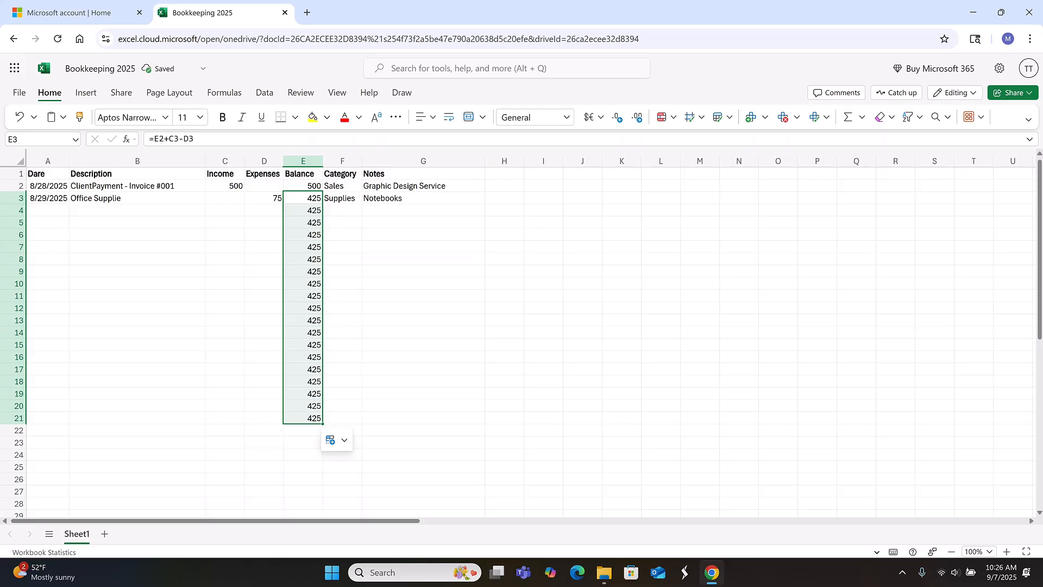
{"action": "left_click", "coordinate": [265, 211]}
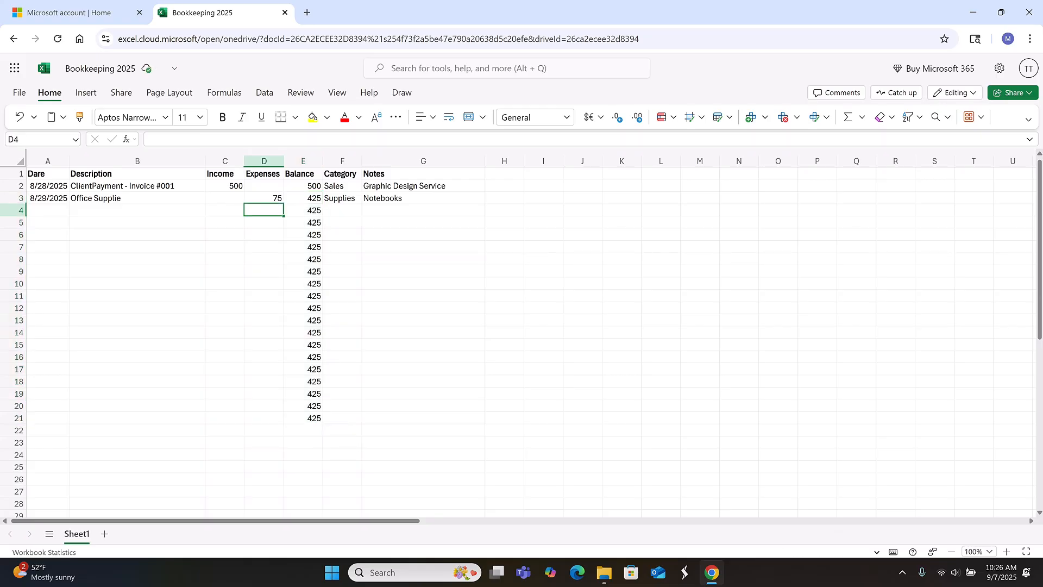
{"action": "type", "text": "100"}
{"action": "key", "text": "Return"}
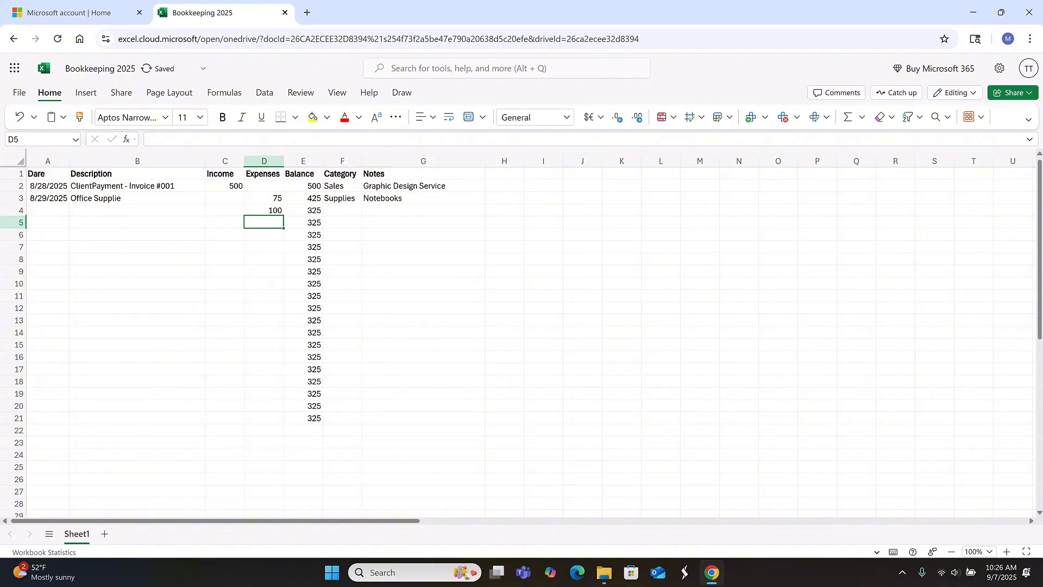
{"action": "left_click", "coordinate": [264, 210]}
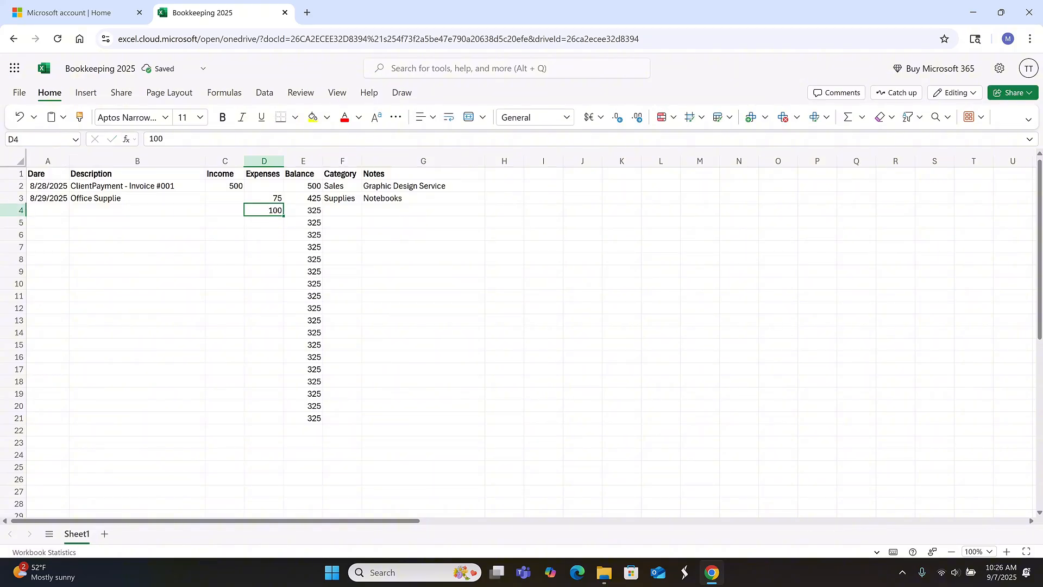
{"action": "key", "text": "BackSpace"}
{"action": "left_click", "coordinate": [225, 210]}
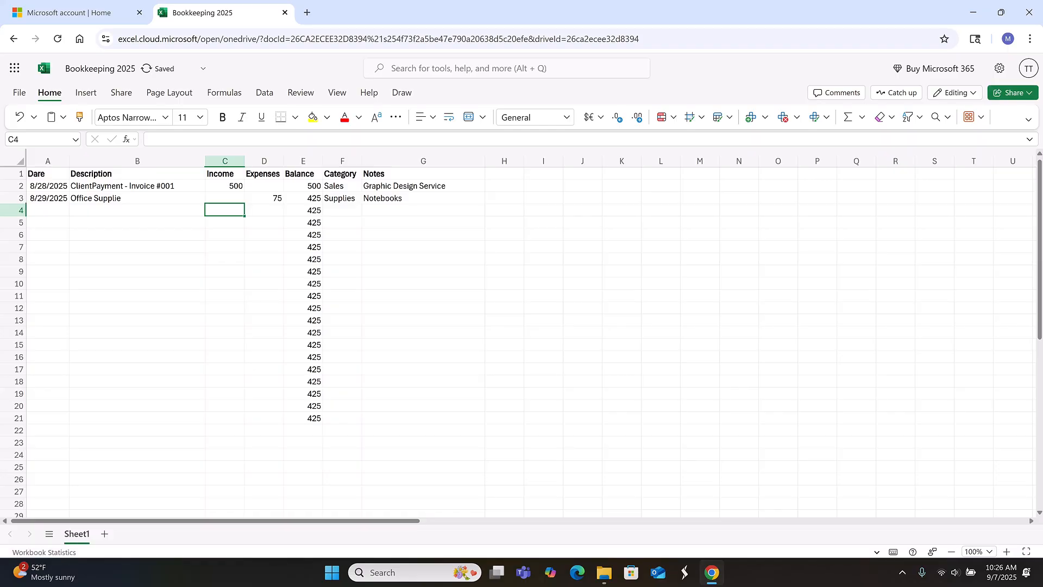
{"action": "type", "text": "100"}
{"action": "key", "text": "Return"}
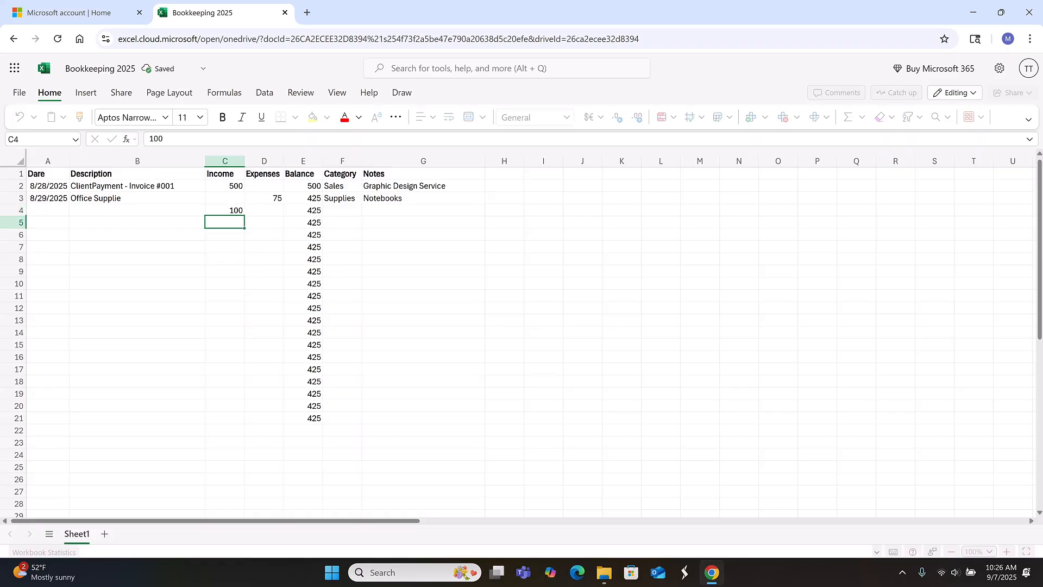
{"action": "left_click", "coordinate": [225, 211]}
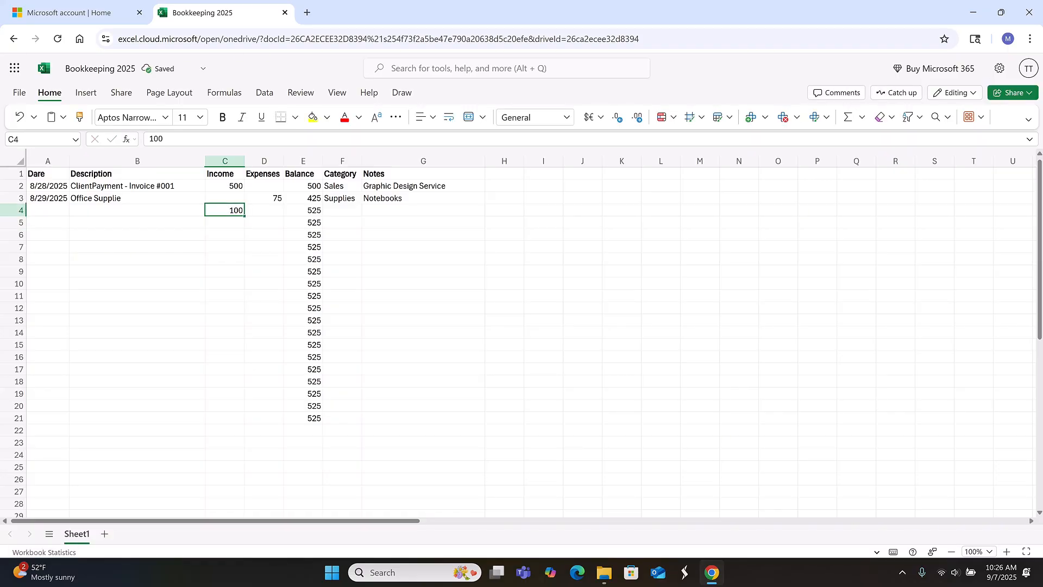
{"action": "key", "text": "BackSpace"}
{"action": "left_click", "coordinate": [137, 211]}
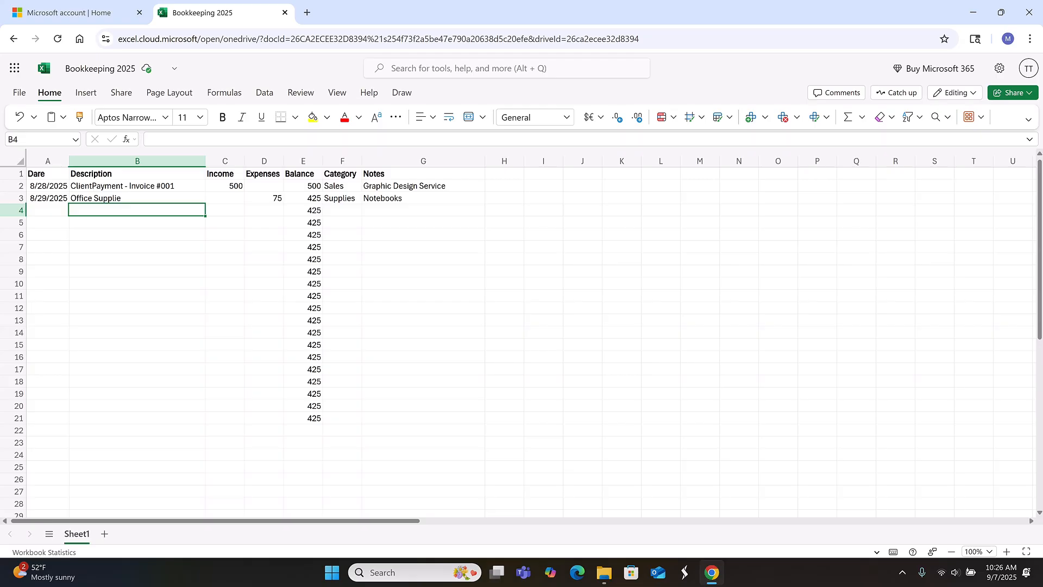
{"action": "key", "text": "Down"}
{"action": "key", "text": "Down"}
{"action": "key", "text": "Down"}
{"action": "key", "text": "Down"}
{"action": "key", "text": "Down"}
{"action": "key", "text": "Down"}
{"action": "key", "text": "Down"}
{"action": "key", "text": "Down"}
{"action": "key", "text": "Down"}
{"action": "key", "text": "Down"}
{"action": "key", "text": "Down"}
{"action": "key", "text": "Down"}
{"action": "key", "text": "Down"}
{"action": "key", "text": "Down"}
{"action": "key", "text": "Down"}
{"action": "key", "text": "Down"}
{"action": "key", "text": "Down"}
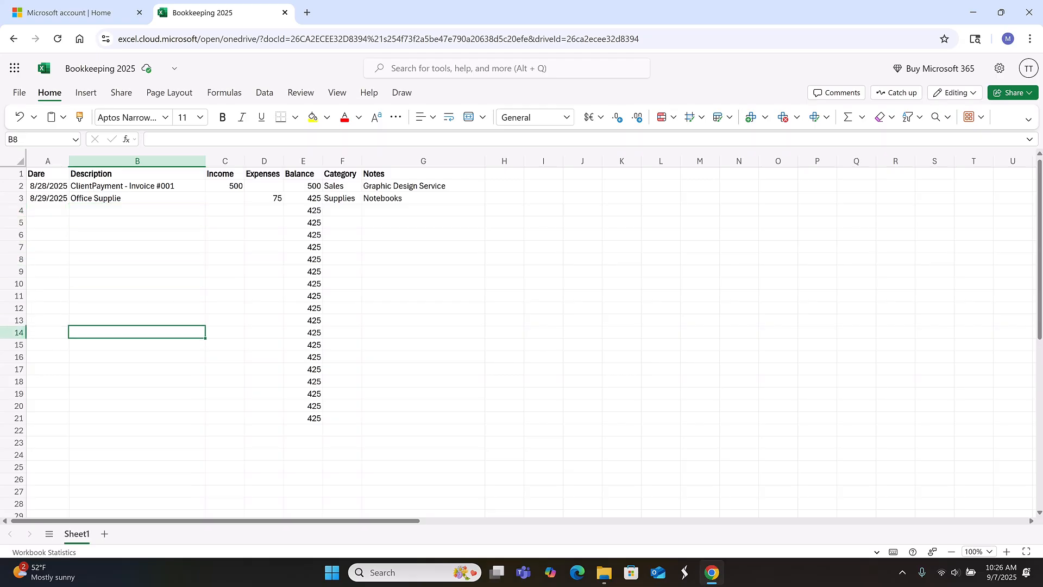
{"action": "key", "text": "Down"}
{"action": "key", "text": "Down"}
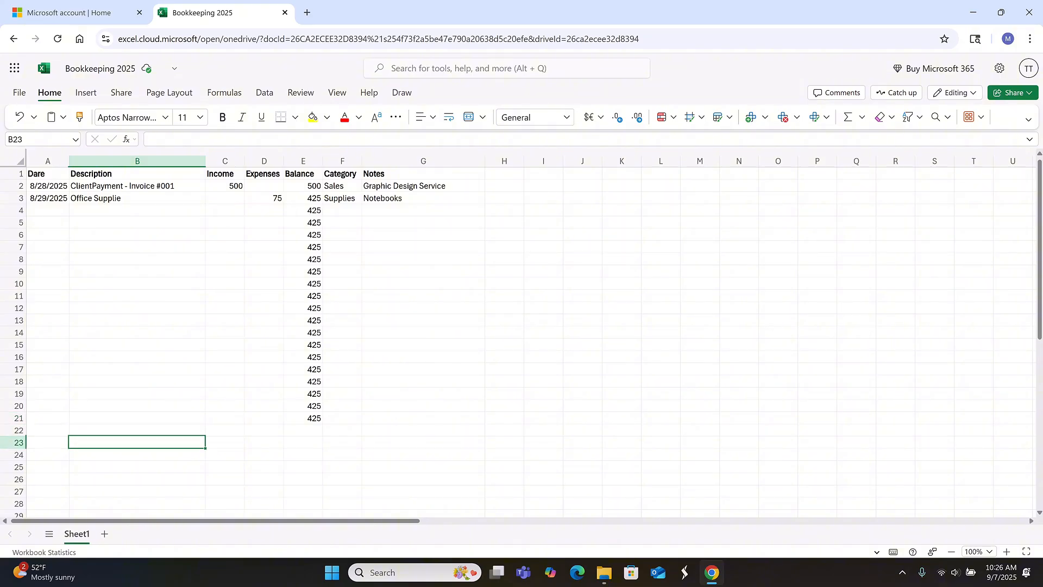
{"action": "key", "text": "Up"}
{"action": "key", "text": "Up"}
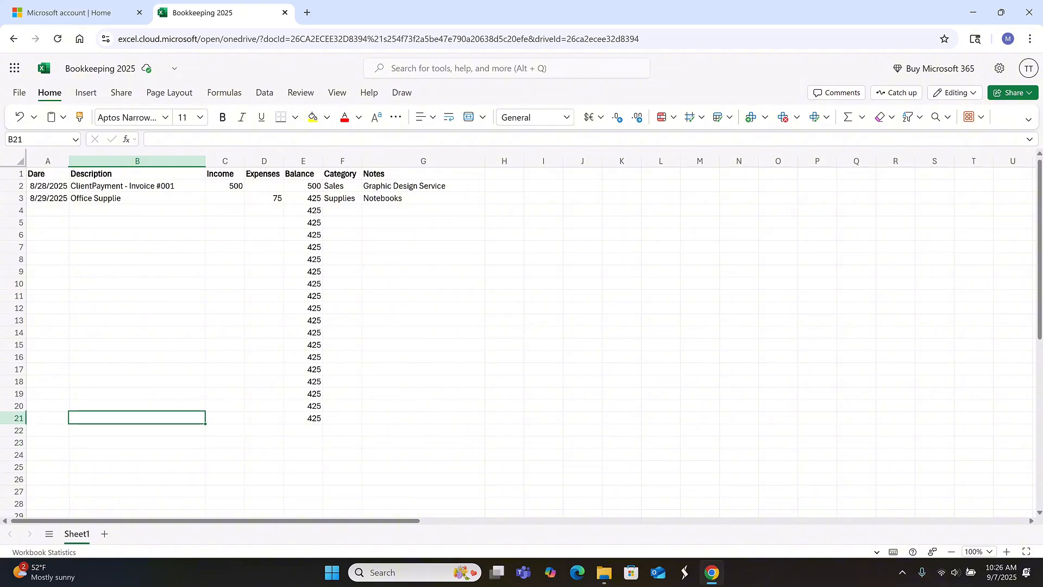
{"action": "key", "text": "Down"}
{"action": "key", "text": "Right"}
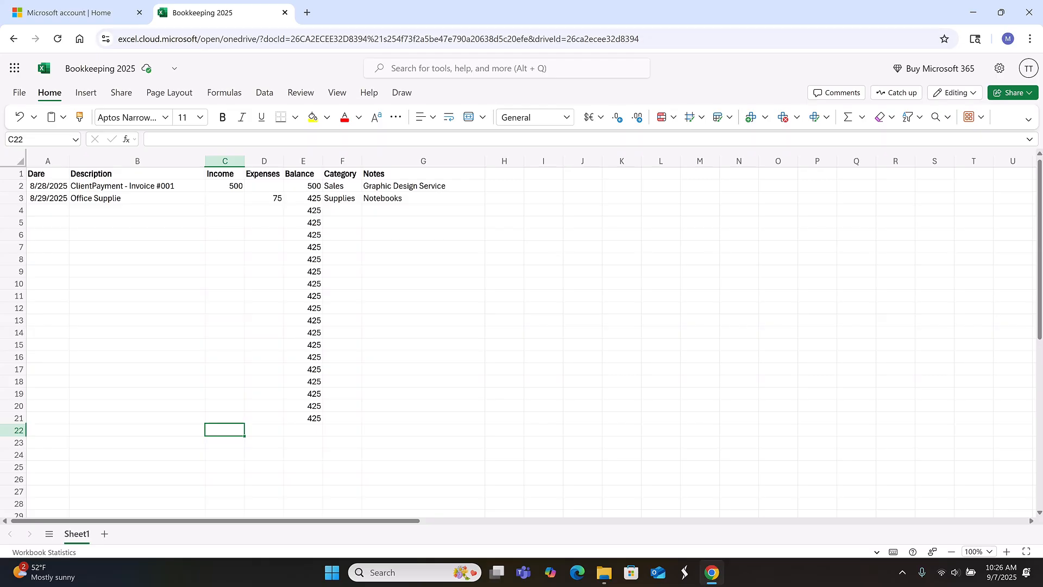
AutoSum the Income and Expenses columns into C22 and D22, giving 500 and 75.
{"action": "left_click", "coordinate": [847, 116]}
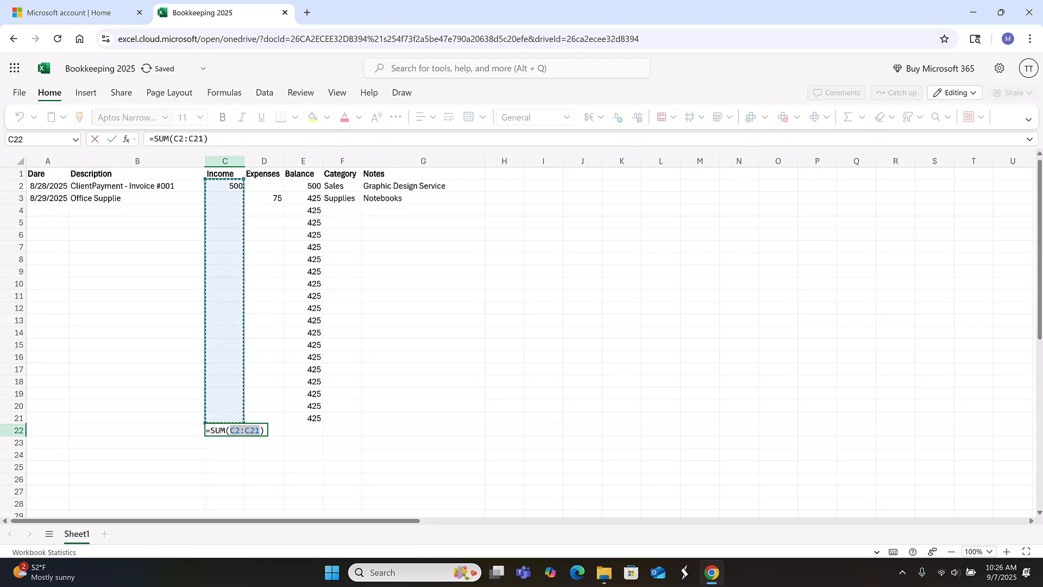
{"action": "key", "text": "Return"}
{"action": "key", "text": "Up"}
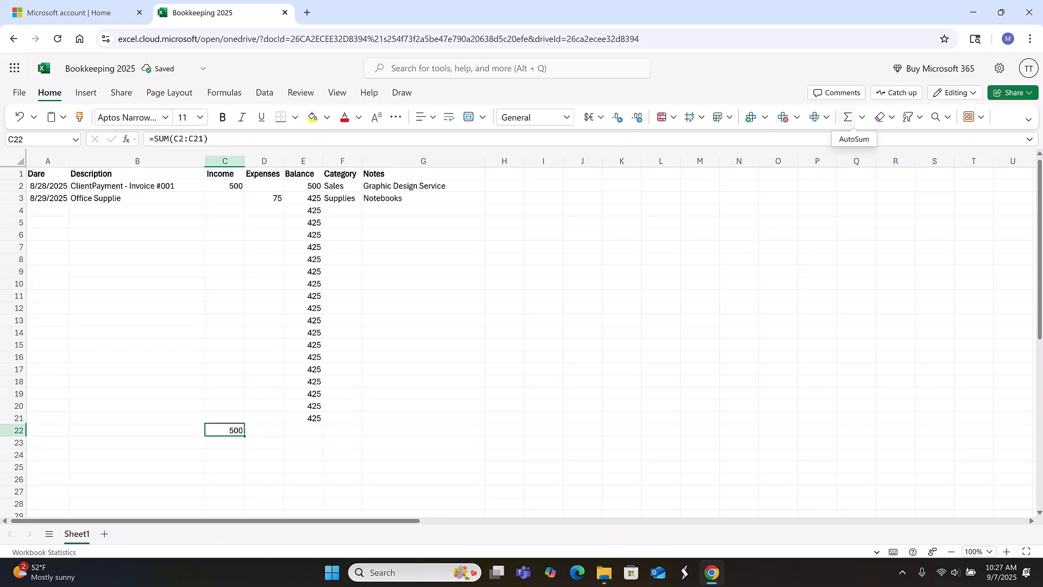
{"action": "key", "text": "Right"}
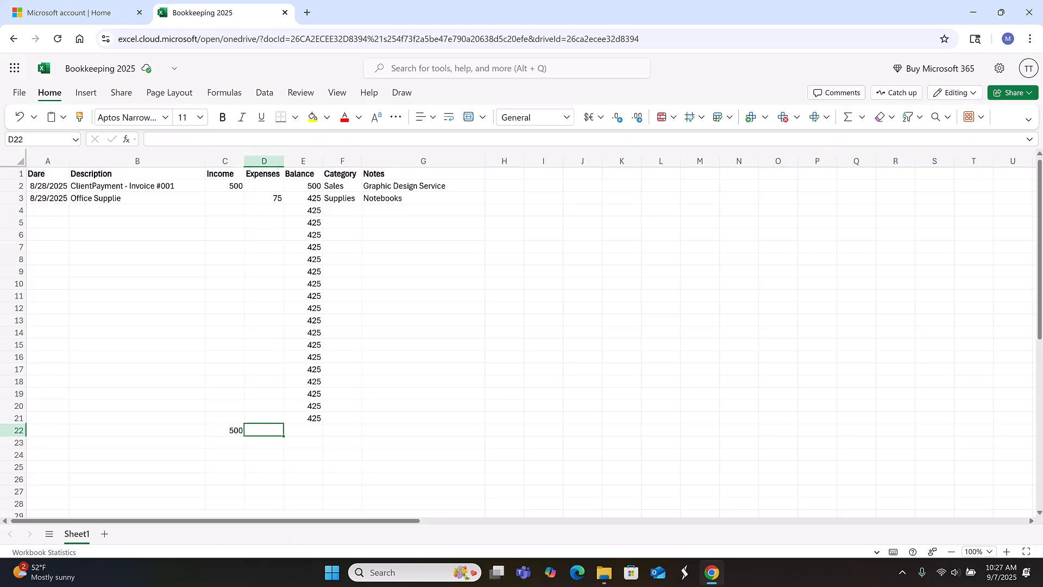
{"action": "left_click", "coordinate": [848, 117]}
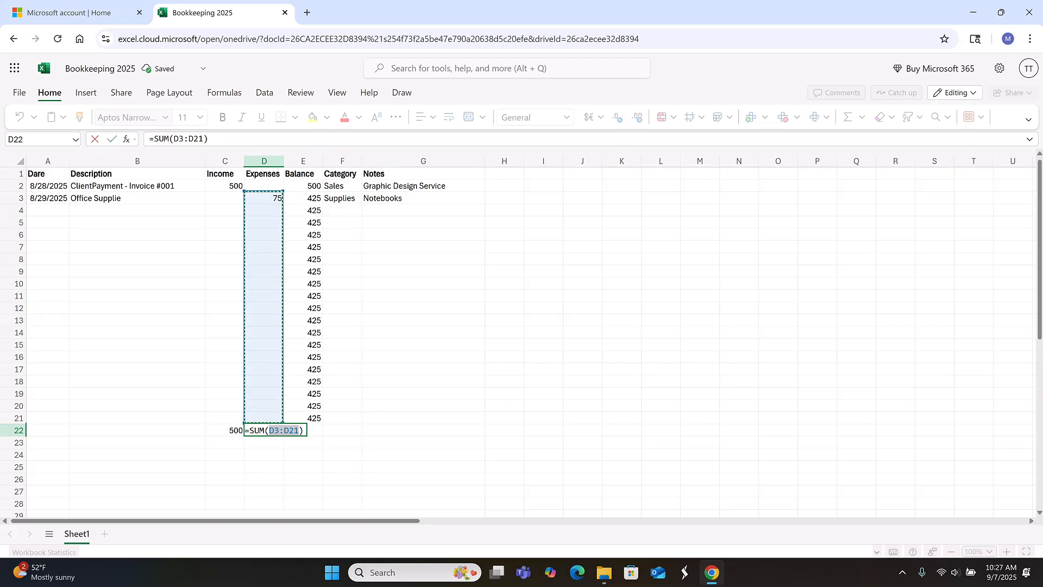
{"action": "key", "text": "Return"}
{"action": "key", "text": "Left"}
{"action": "key", "text": "Left"}
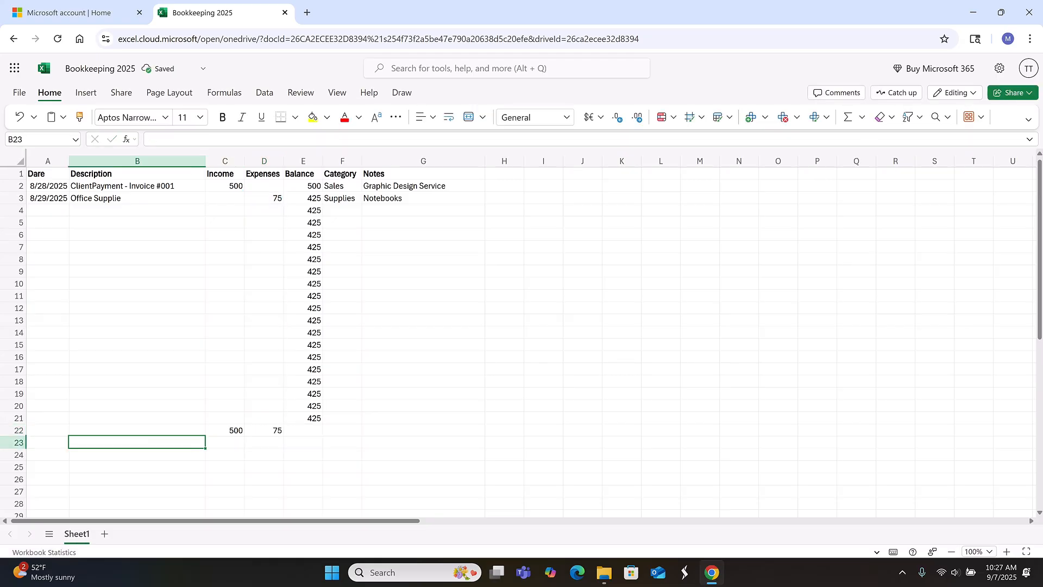
{"action": "key", "text": "Up"}
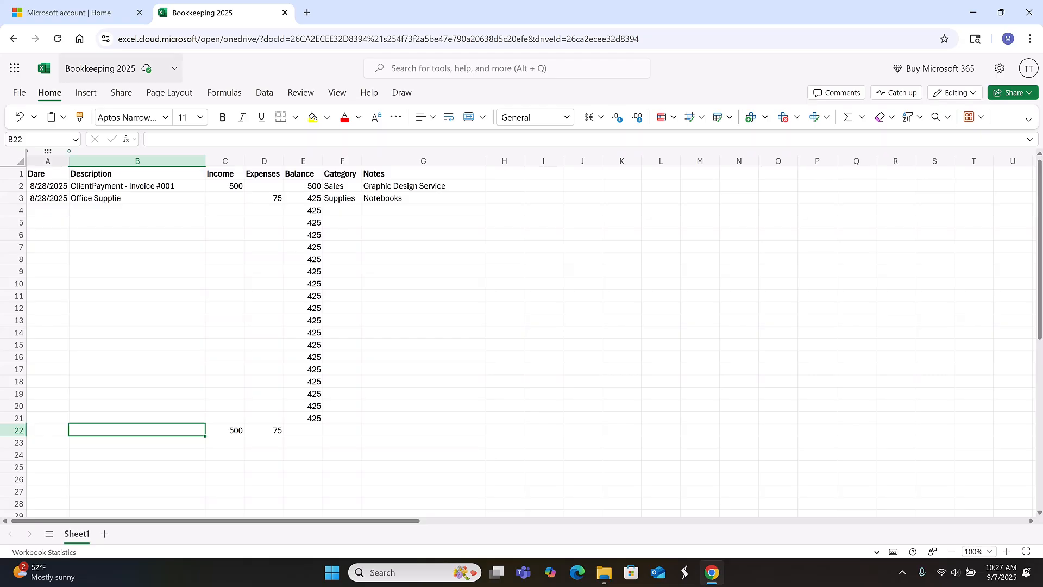
{"action": "key", "text": "ctrl+Home"}
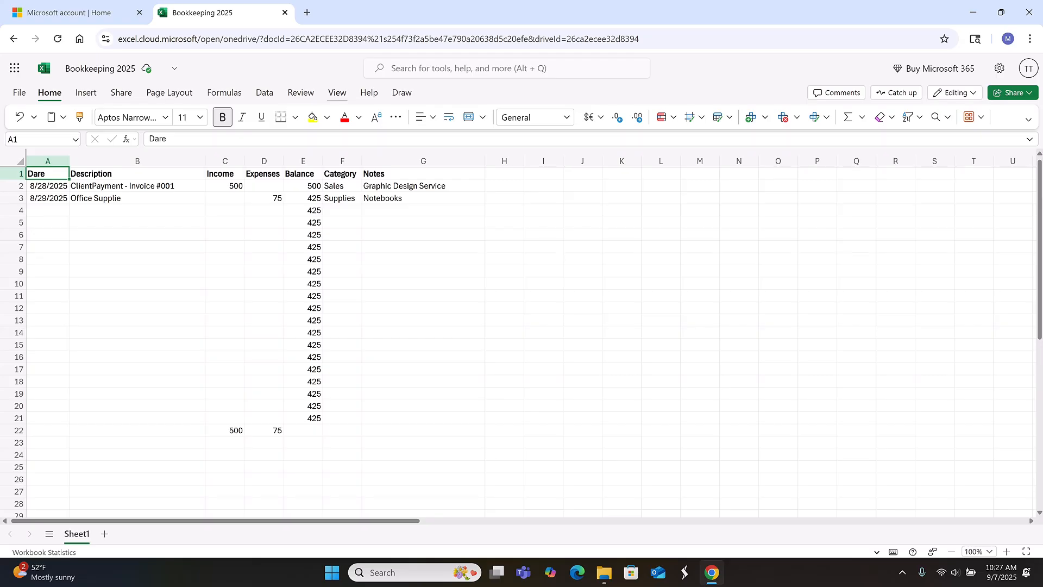
Apply View > Freeze Panes > Top Row, then move down the sheet and back to verify.
{"action": "left_click", "coordinate": [337, 93]}
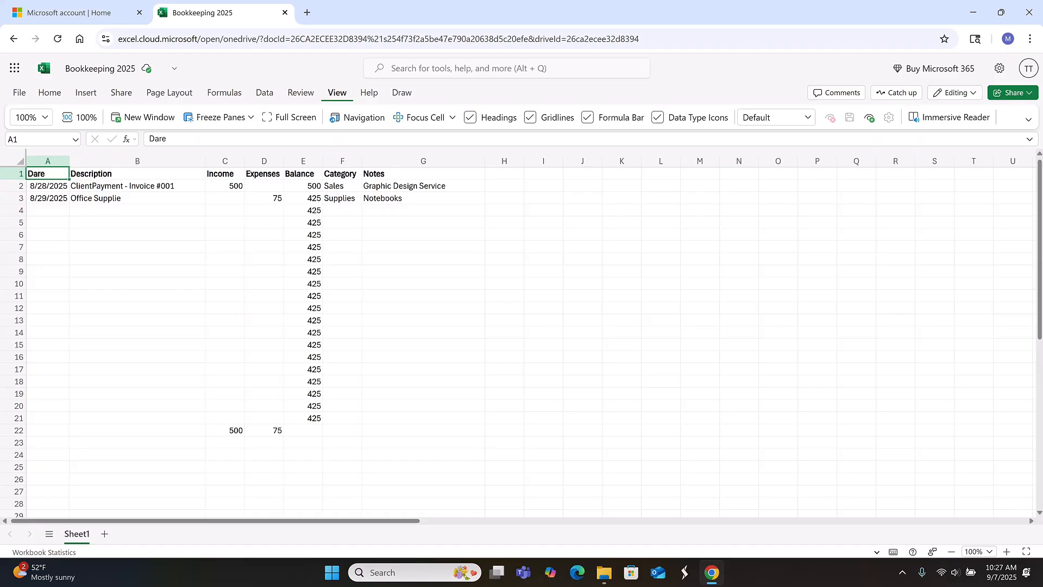
{"action": "left_click", "coordinate": [218, 118]}
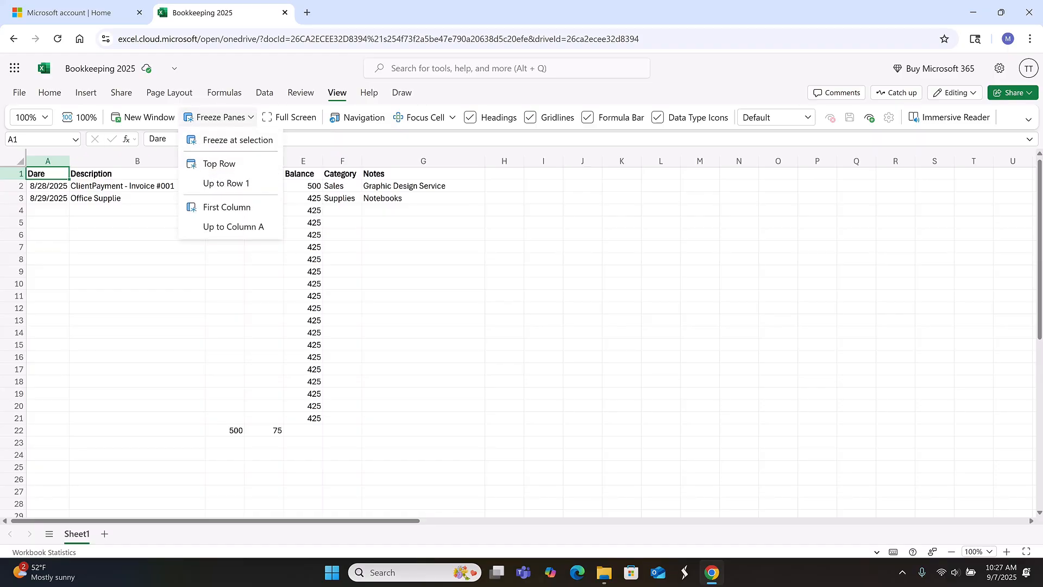
{"action": "left_click", "coordinate": [219, 163]}
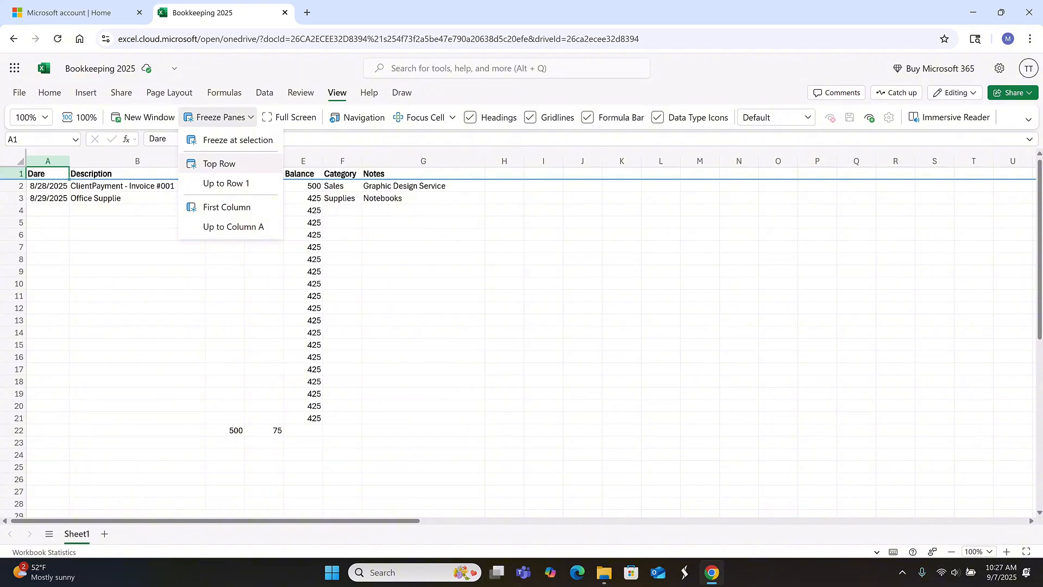
{"action": "left_click", "coordinate": [219, 163]}
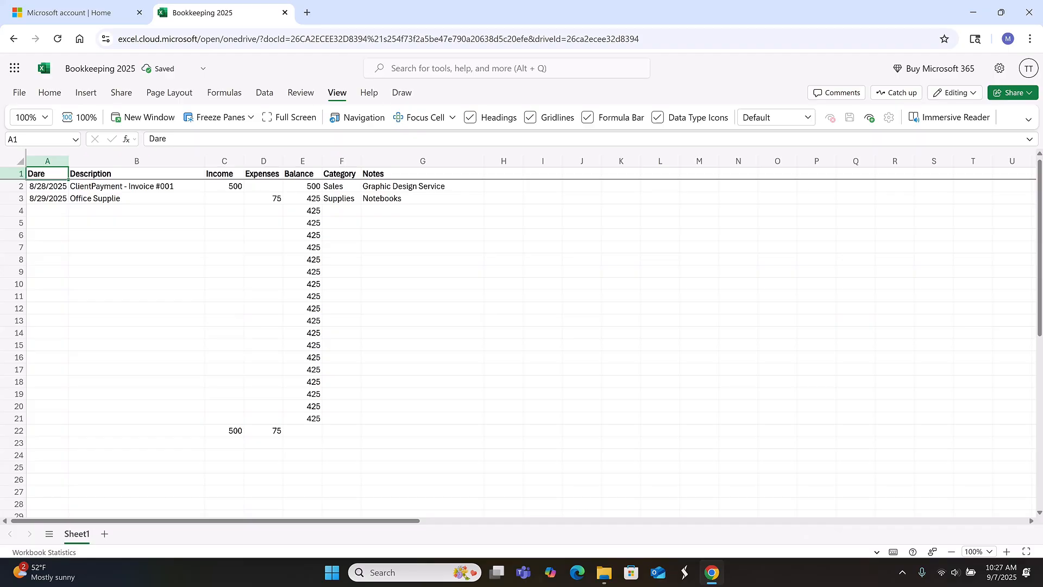
{"action": "left_click", "coordinate": [47, 187]}
{"action": "key", "text": "Down"}
{"action": "key", "text": "Down"}
{"action": "key", "text": "Down"}
{"action": "key", "text": "Down"}
{"action": "key", "text": "Down"}
{"action": "key", "text": "Down"}
{"action": "key", "text": "Down"}
{"action": "key", "text": "Down"}
{"action": "key", "text": "Down"}
{"action": "key", "text": "Down"}
{"action": "key", "text": "Down"}
{"action": "key", "text": "Down"}
{"action": "key", "text": "Down"}
{"action": "key", "text": "Down"}
{"action": "key", "text": "Down"}
{"action": "key", "text": "Down"}
{"action": "key", "text": "Down"}
{"action": "key", "text": "Down"}
{"action": "key", "text": "Down"}
{"action": "key", "text": "Down"}
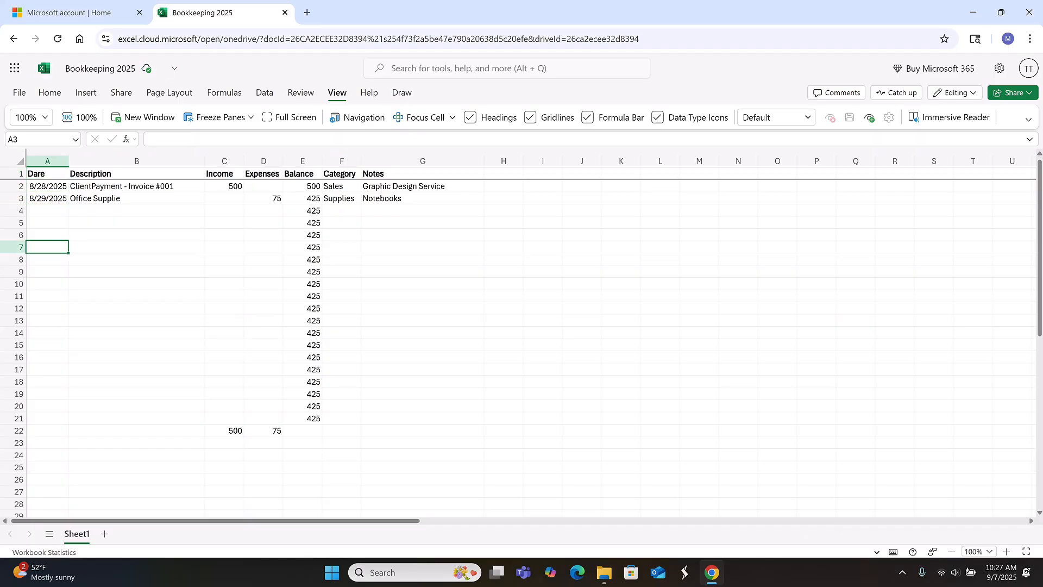
{"action": "key", "text": "Down"}
{"action": "key", "text": "Down"}
{"action": "key", "text": "Down"}
{"action": "key", "text": "Down"}
{"action": "key", "text": "Down"}
{"action": "key", "text": "Down"}
{"action": "key", "text": "Down"}
{"action": "key", "text": "Down"}
{"action": "key", "text": "Down"}
{"action": "key", "text": "Down"}
{"action": "key", "text": "Down"}
{"action": "key", "text": "Down"}
{"action": "key", "text": "Down"}
{"action": "key", "text": "Down"}
{"action": "key", "text": "Down"}
{"action": "key", "text": "Down"}
{"action": "key", "text": "Down"}
{"action": "key", "text": "Down"}
{"action": "key", "text": "Down"}
{"action": "key", "text": "Down"}
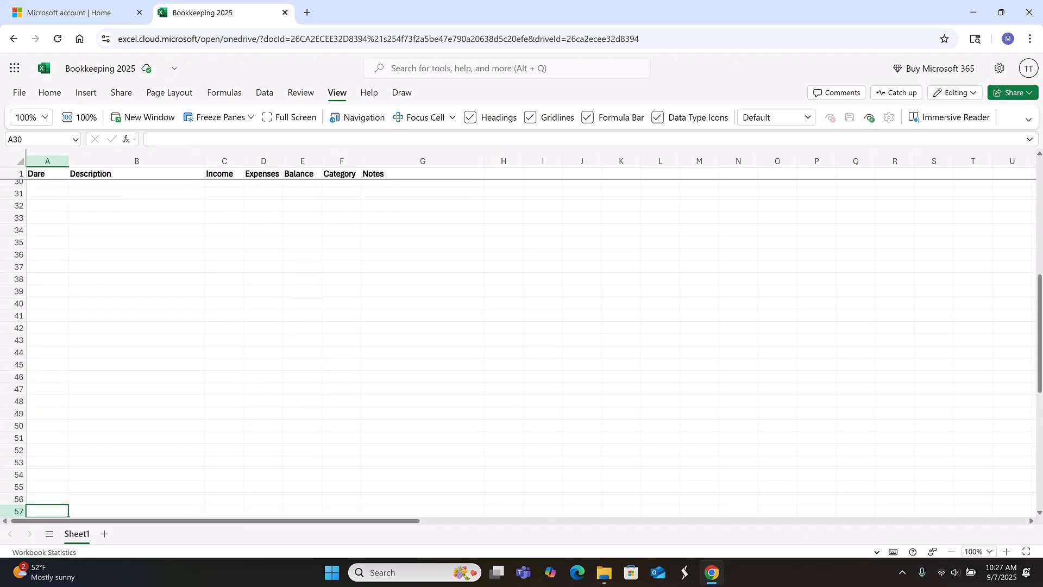
{"action": "key", "text": "Up"}
{"action": "key", "text": "Up"}
{"action": "key", "text": "Up"}
{"action": "key", "text": "Up"}
{"action": "key", "text": "Up"}
{"action": "key", "text": "Up"}
{"action": "key", "text": "Up"}
{"action": "key", "text": "Up"}
{"action": "key", "text": "Up"}
{"action": "key", "text": "Up"}
{"action": "key", "text": "Up"}
{"action": "key", "text": "Up"}
{"action": "key", "text": "Up"}
{"action": "key", "text": "Up"}
{"action": "key", "text": "Up"}
{"action": "key", "text": "Up"}
{"action": "key", "text": "Up"}
{"action": "key", "text": "Up"}
{"action": "key", "text": "Up"}
{"action": "key", "text": "Up"}
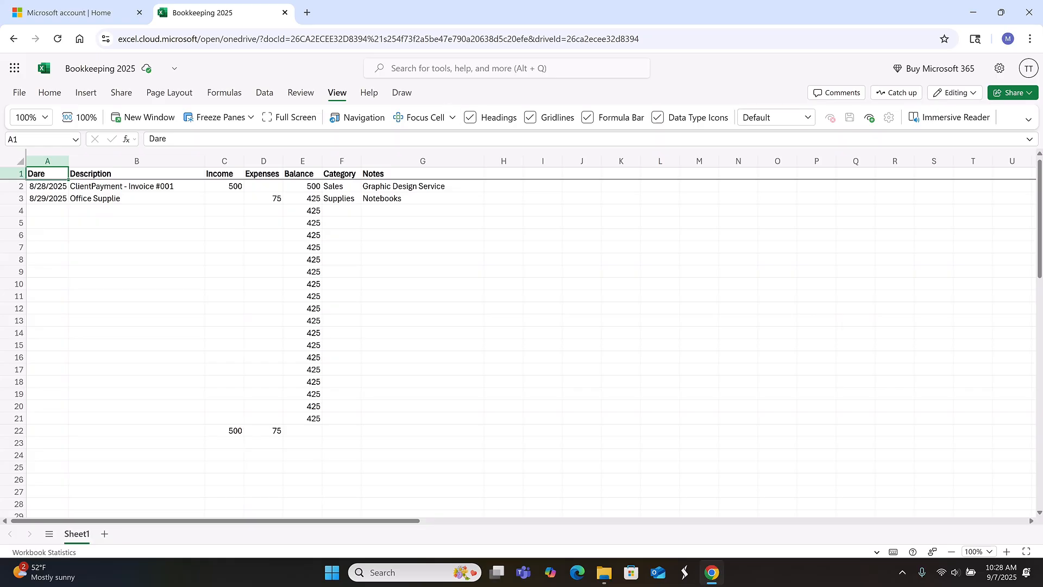
{"action": "left_click", "coordinate": [1013, 93]}
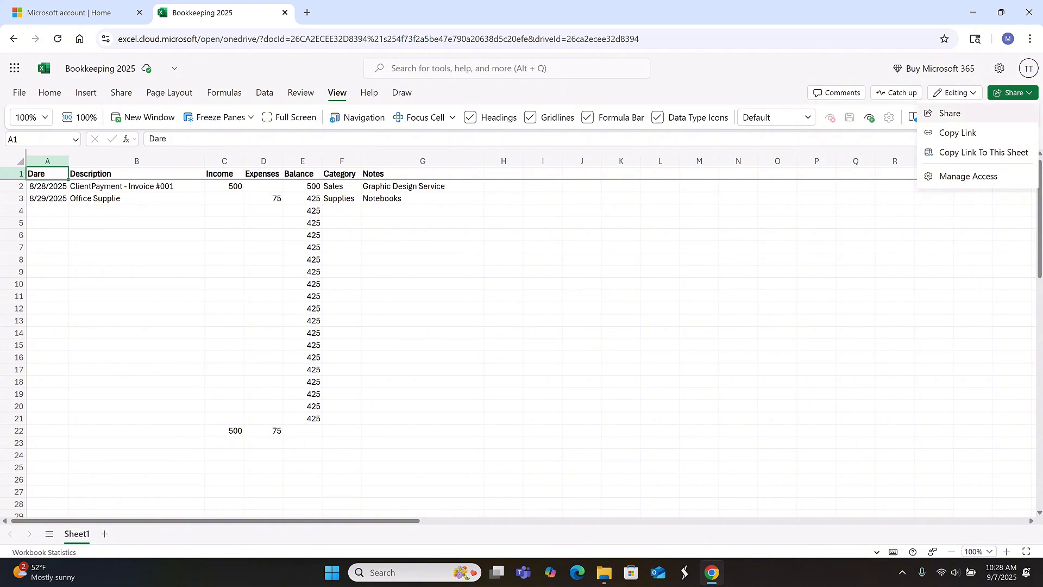
{"action": "left_click", "coordinate": [949, 113]}
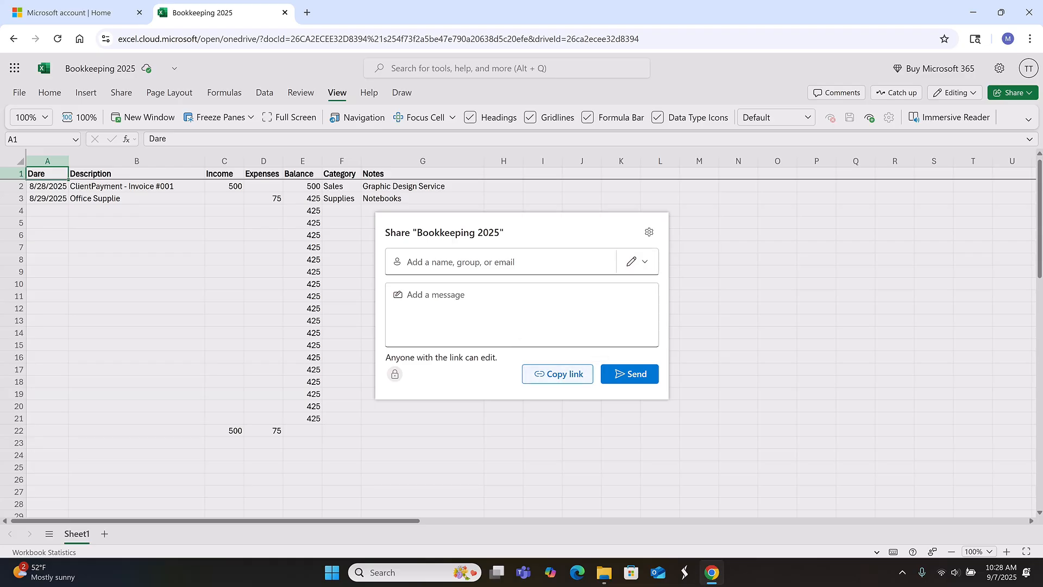
{"action": "left_click", "coordinate": [525, 418]}
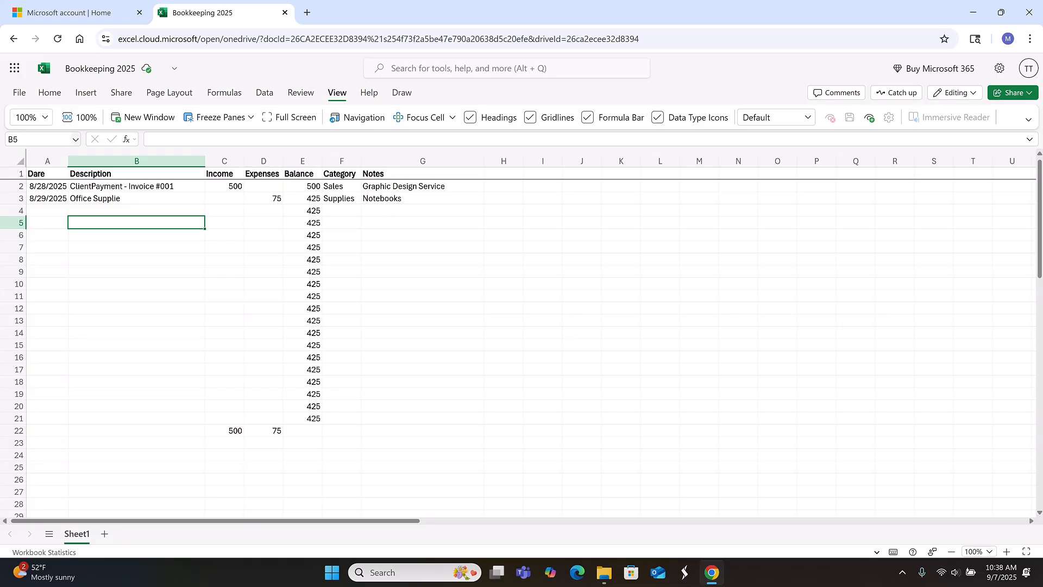
Use File > Create a Copy > Download a Copy to save Bookkeeping 2025.xlsx locally.
{"action": "left_click", "coordinate": [19, 92]}
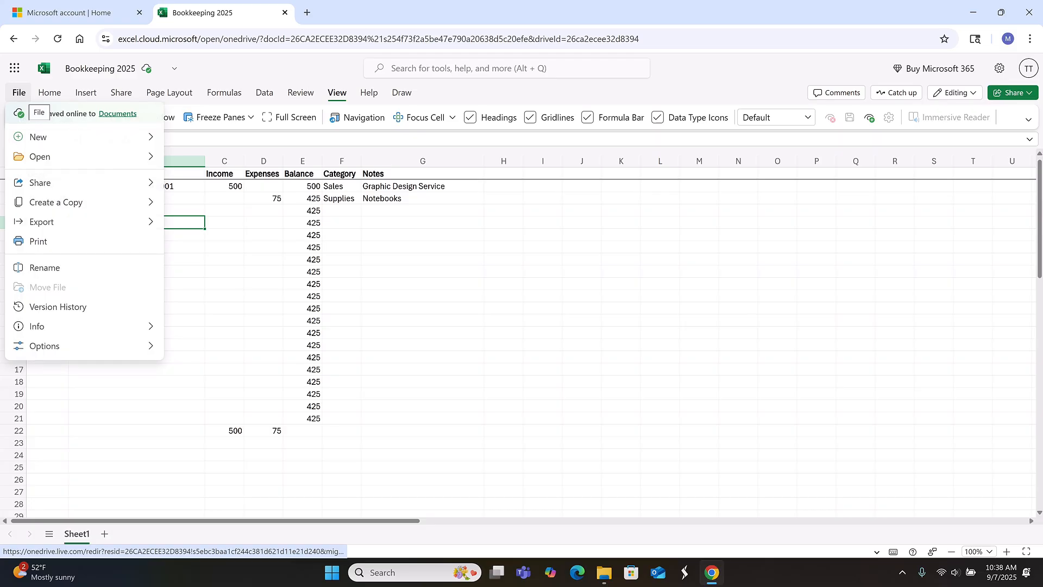
{"action": "mouse_move", "coordinate": [56, 202]}
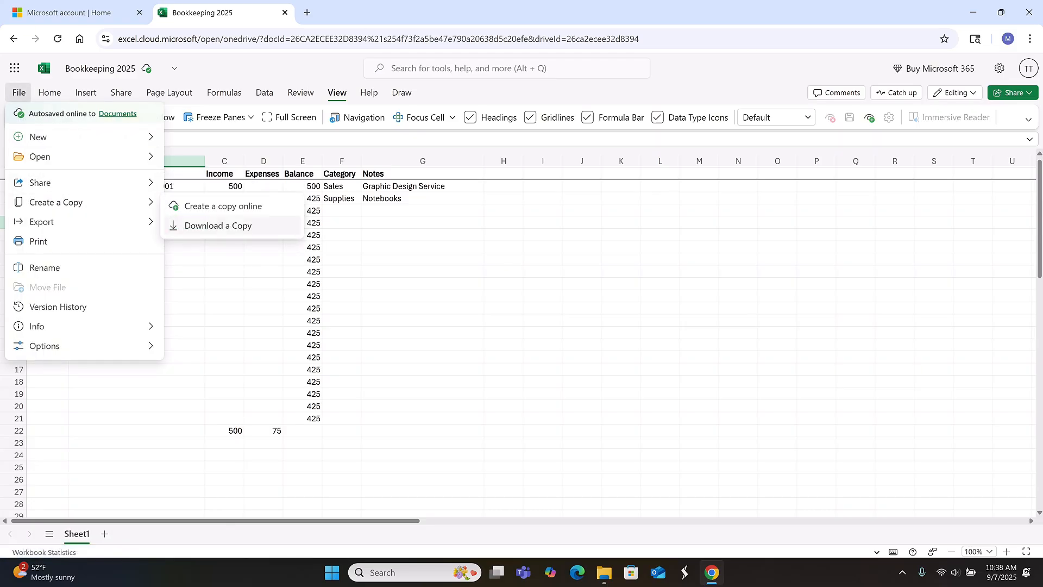
{"action": "left_click", "coordinate": [218, 226]}
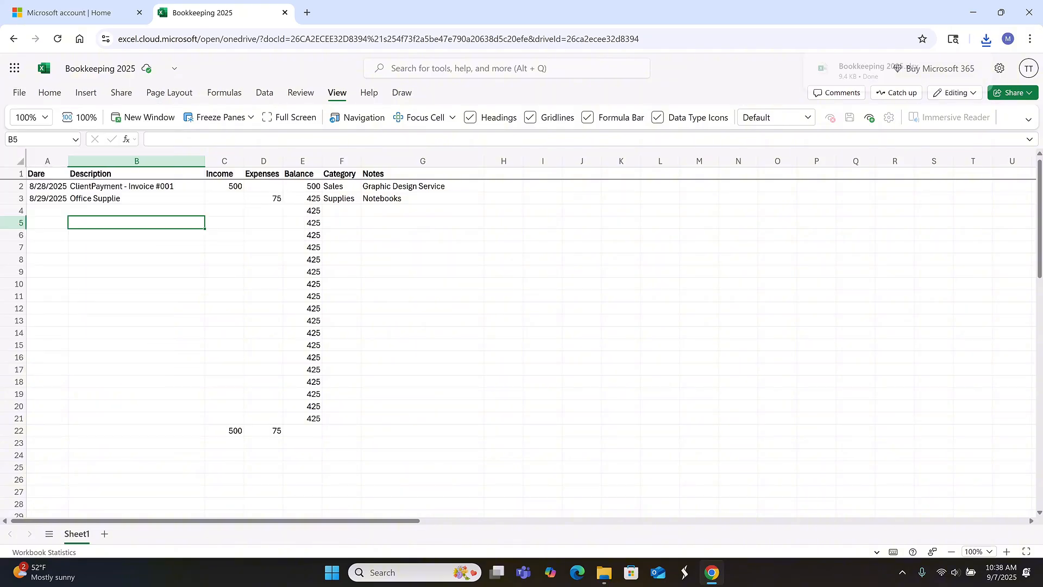